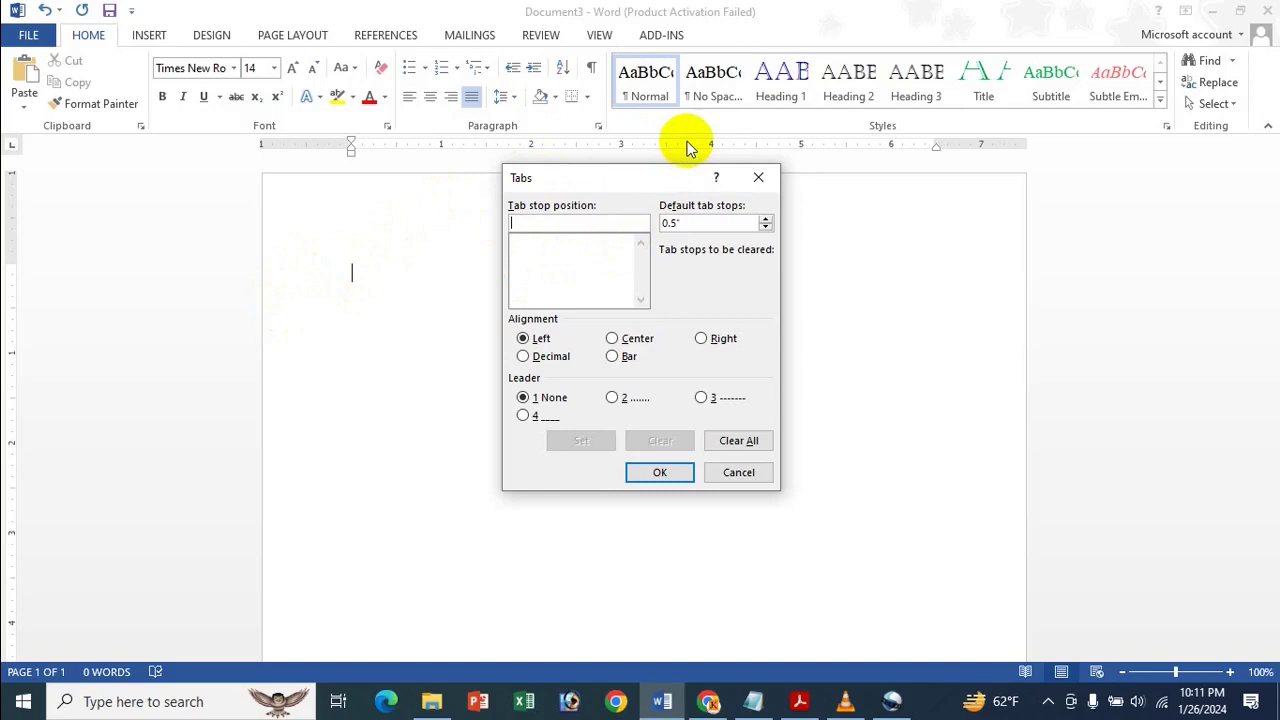
Set a left-aligned tab stop at 3" with no leader and apply it to the paragraph
{"action": "type", "text": "3"}
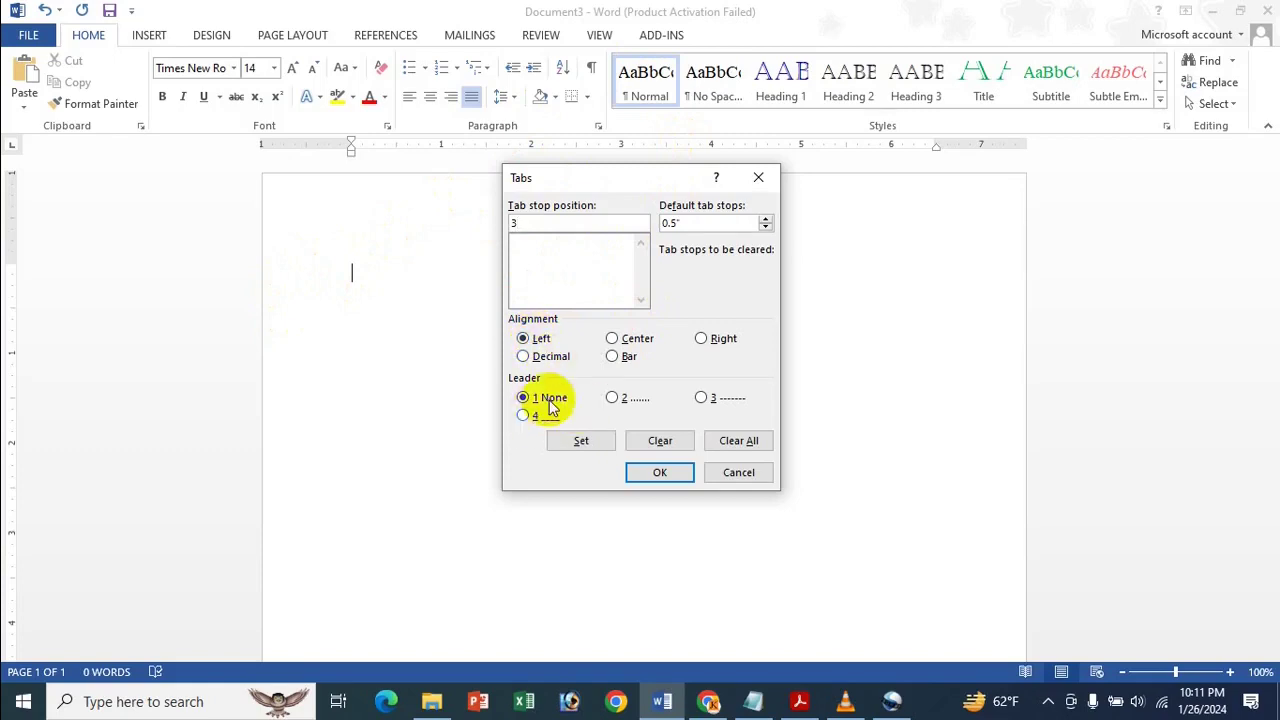
{"action": "left_click", "coordinate": [583, 443]}
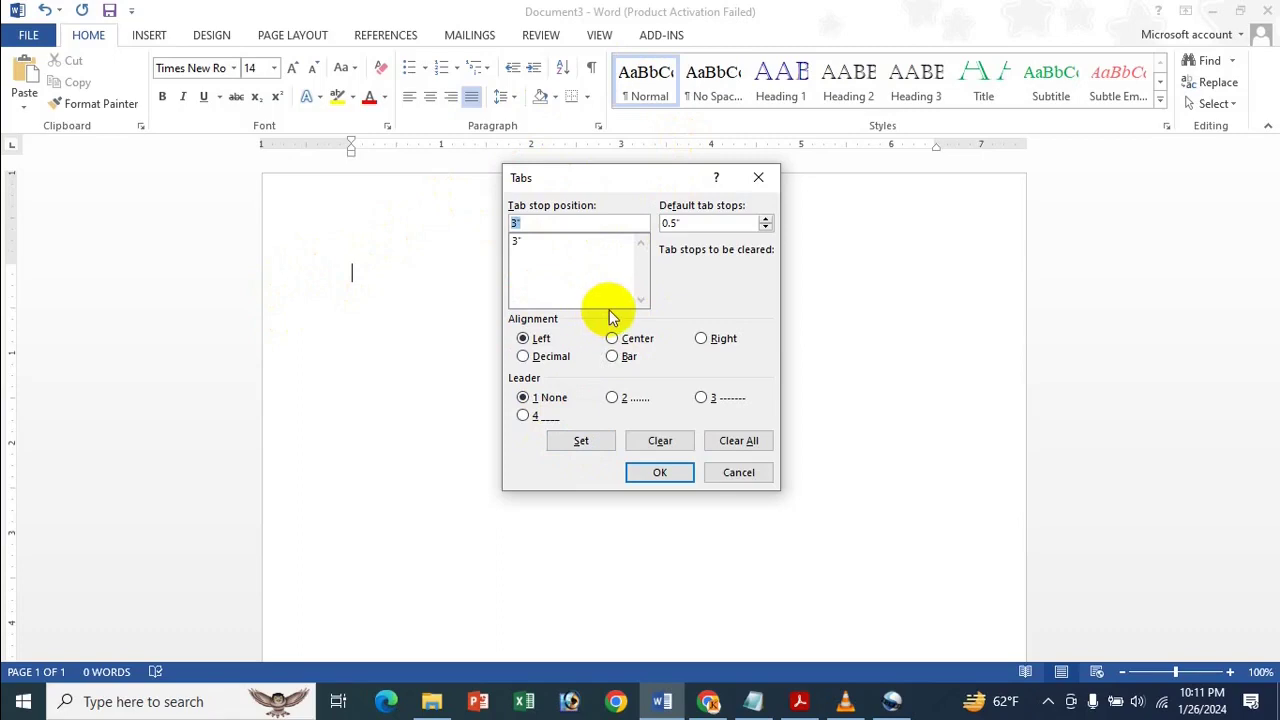
{"action": "left_click_drag", "start_coordinate": [668, 470], "coordinate": [685, 450]}
{"action": "left_click", "coordinate": [660, 472]}
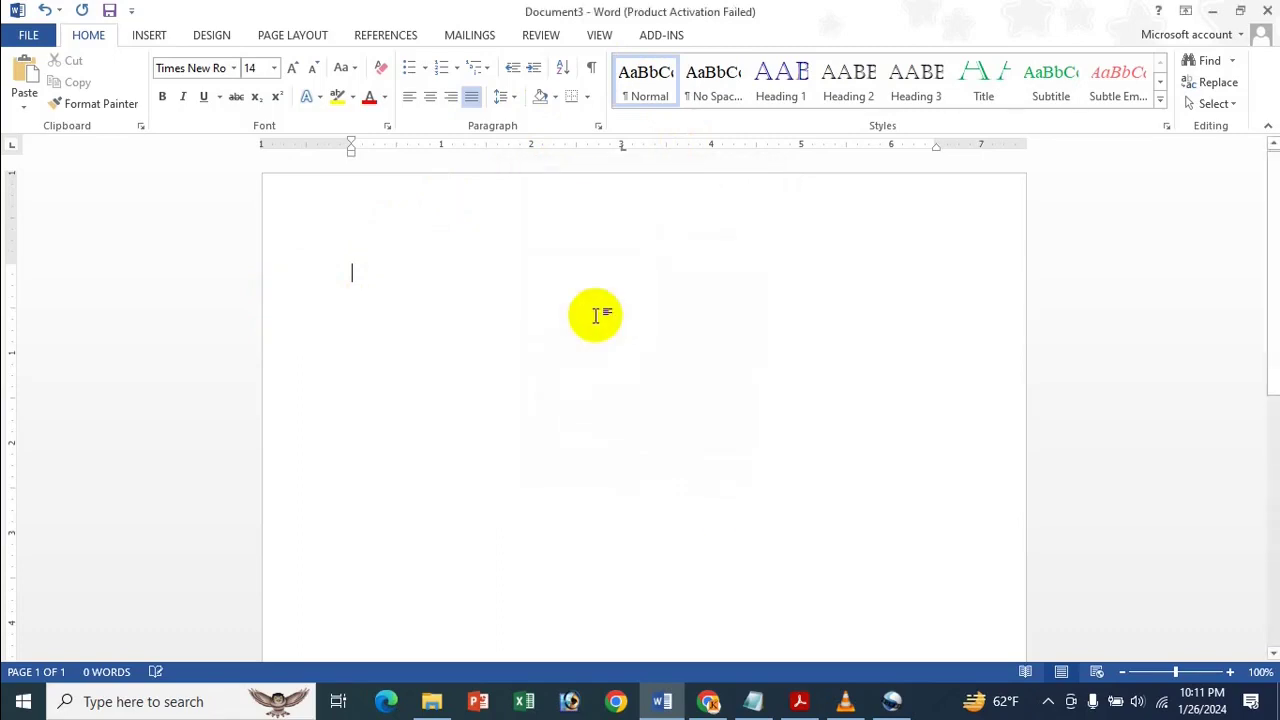
Test the tab stop by entering "sdf" followed by a tab, and erase the test text
{"action": "type", "text": "sdf"}
{"action": "key", "text": "Tab"}
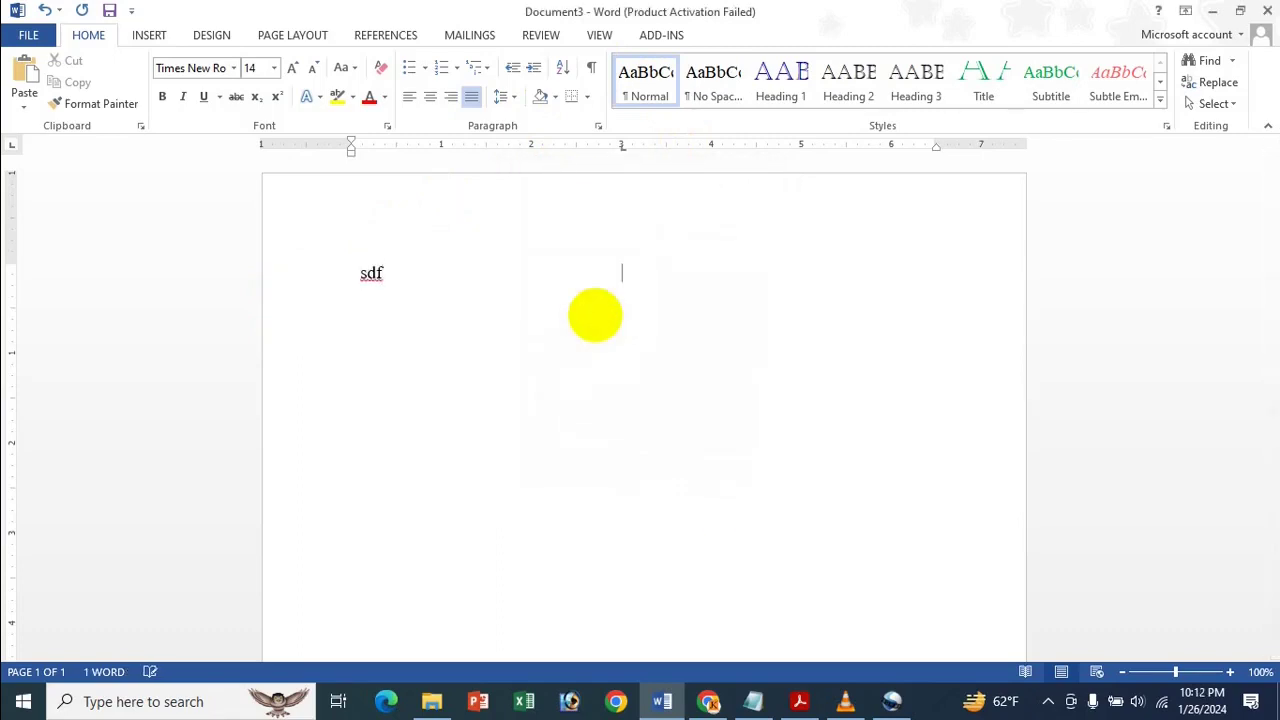
{"action": "key", "text": "BackSpace"}
{"action": "key", "text": "BackSpace"}
{"action": "key", "text": "BackSpace"}
{"action": "key", "text": "BackSpace"}
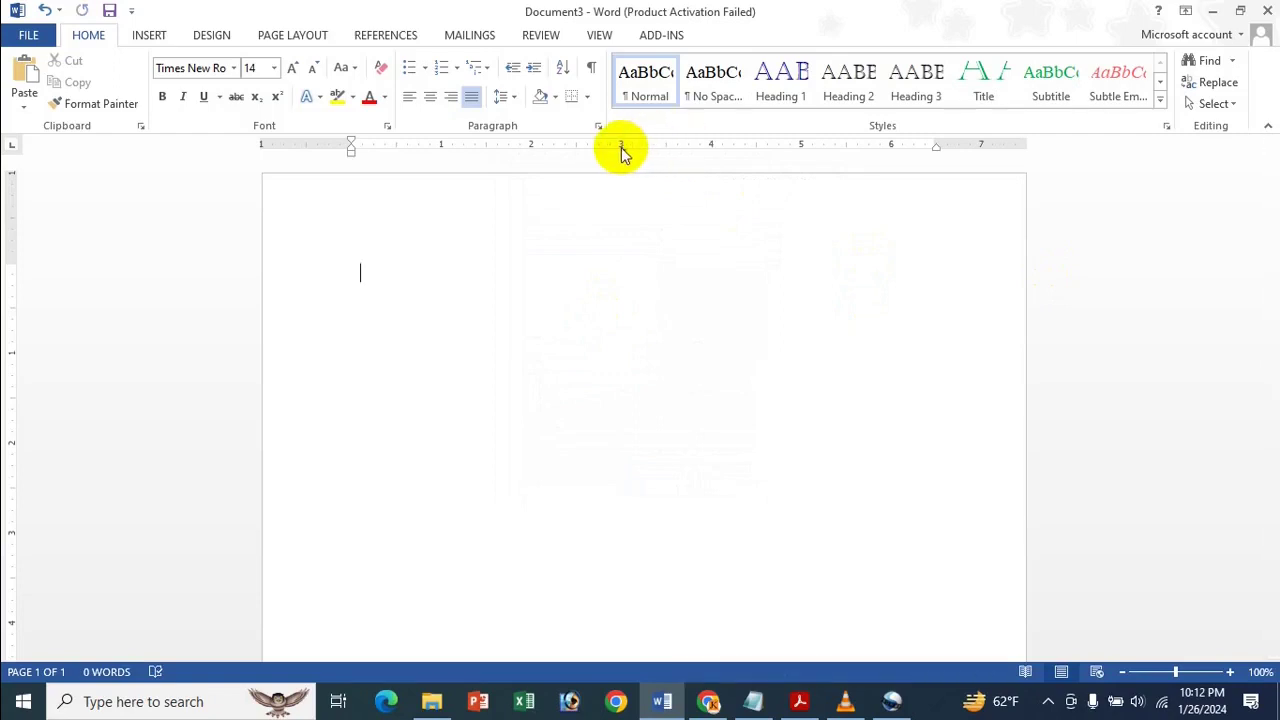
Remove the 3" tab stop from the ruler
{"action": "left_click_drag", "start_coordinate": [620, 149], "coordinate": [620, 287]}
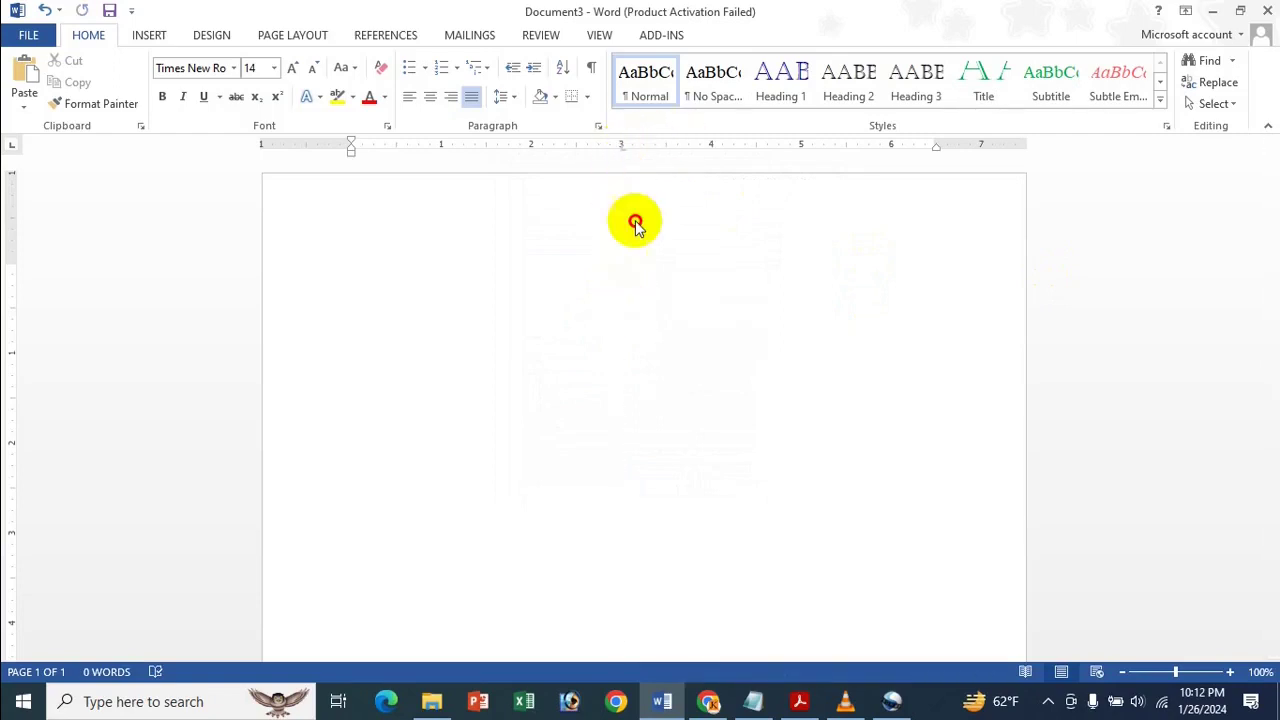
{"action": "left_click_drag", "start_coordinate": [628, 147], "coordinate": [627, 310]}
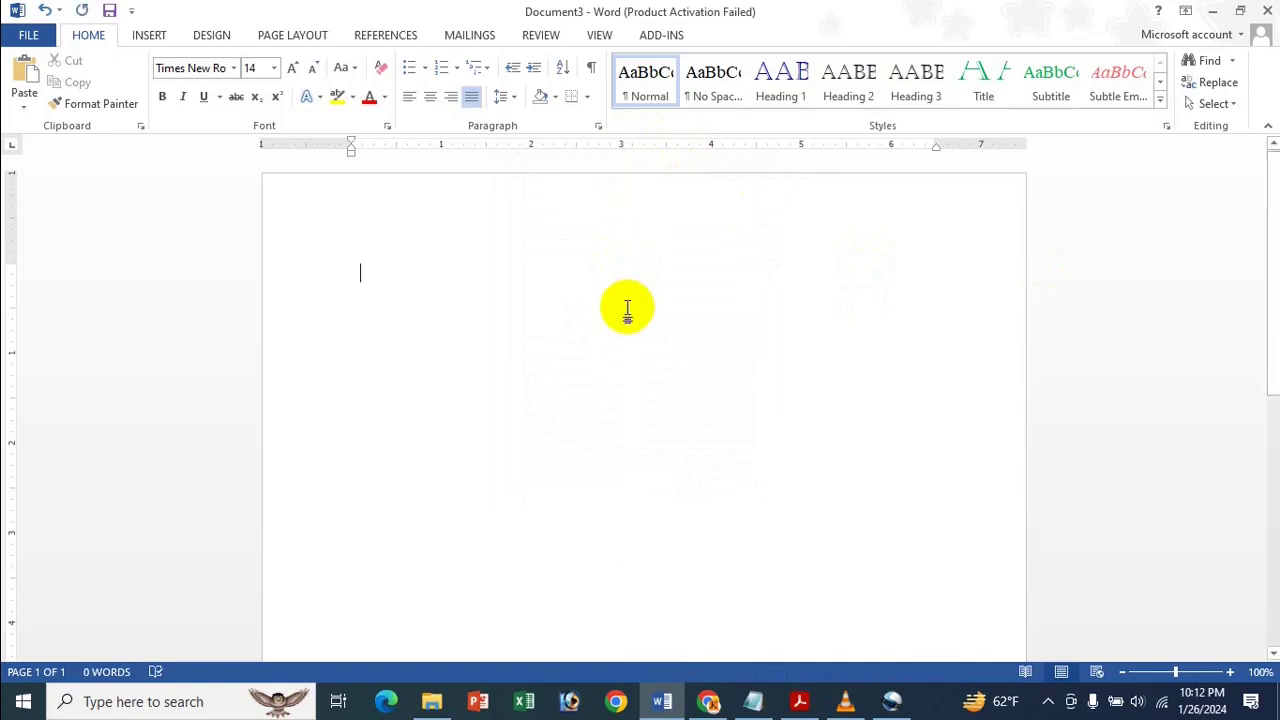
Enter "Name:" with a manually typed row of dots and a new line, and clear the whole document
{"action": "type", "text": "Nam"}
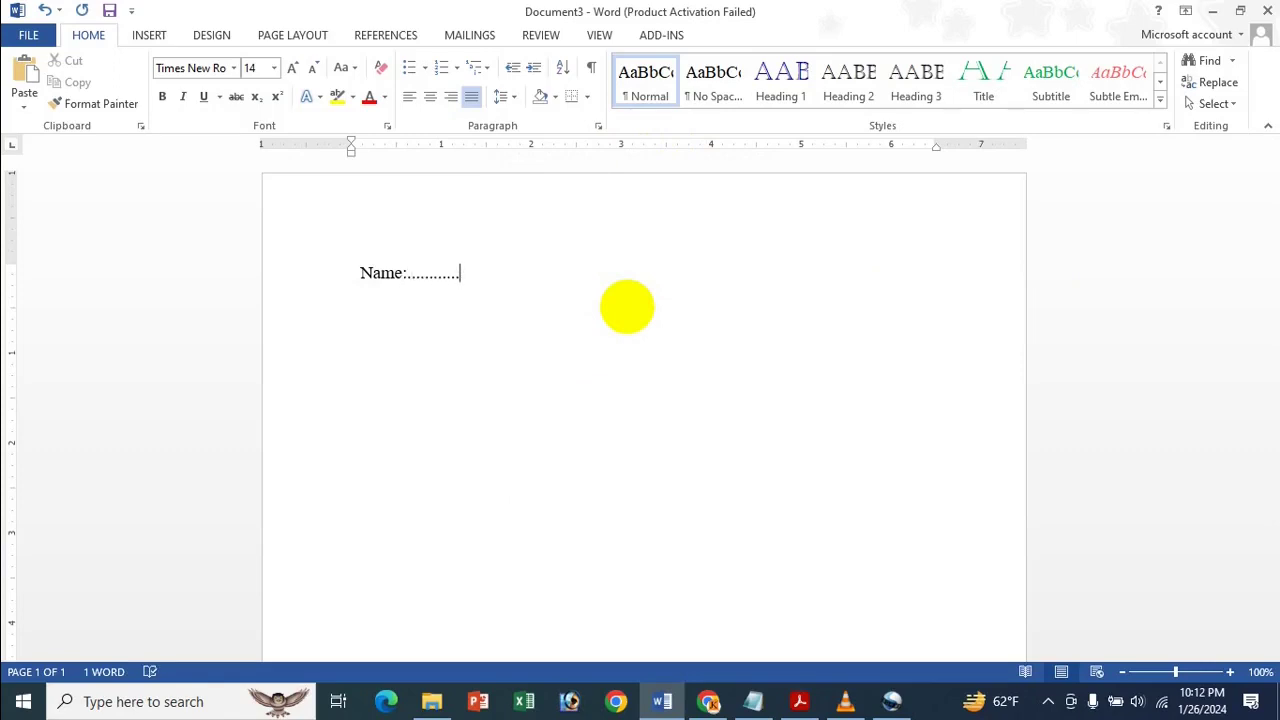
{"action": "type", "text": "e:..........."}
{"action": "key", "text": "Return"}
{"action": "type", "text": "N"}
{"action": "key", "text": "BackSpace"}
{"action": "key", "text": "ctrl+a"}
{"action": "key", "text": "Delete"}
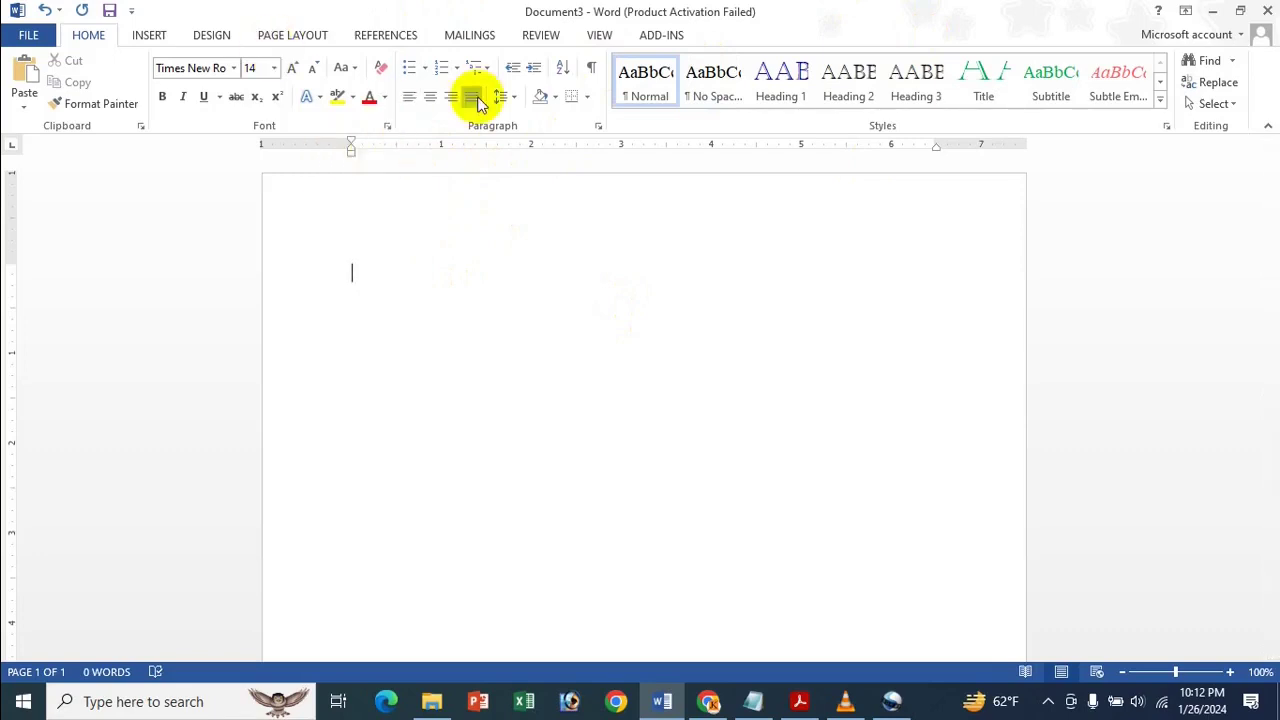
Define a left-aligned tab stop at 3" with the dotted leader (option 2)
{"action": "left_click", "coordinate": [597, 126]}
{"action": "left_click", "coordinate": [590, 575]}
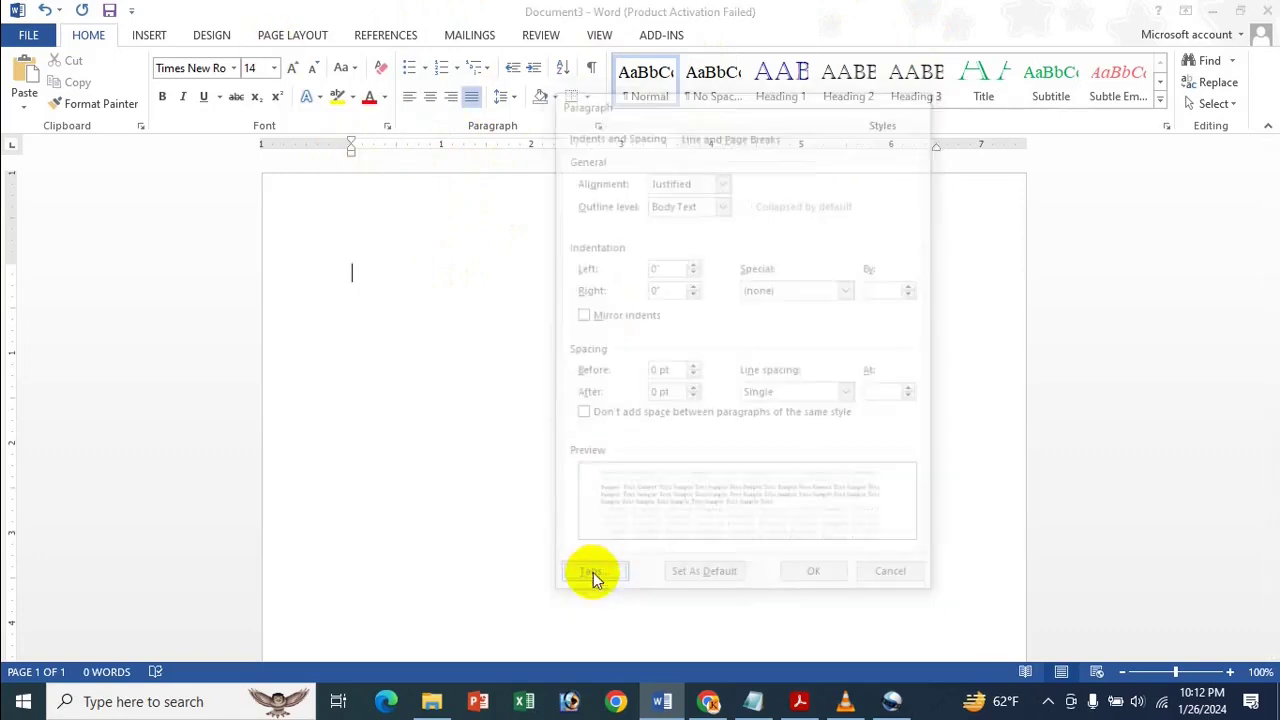
{"action": "type", "text": "3"}
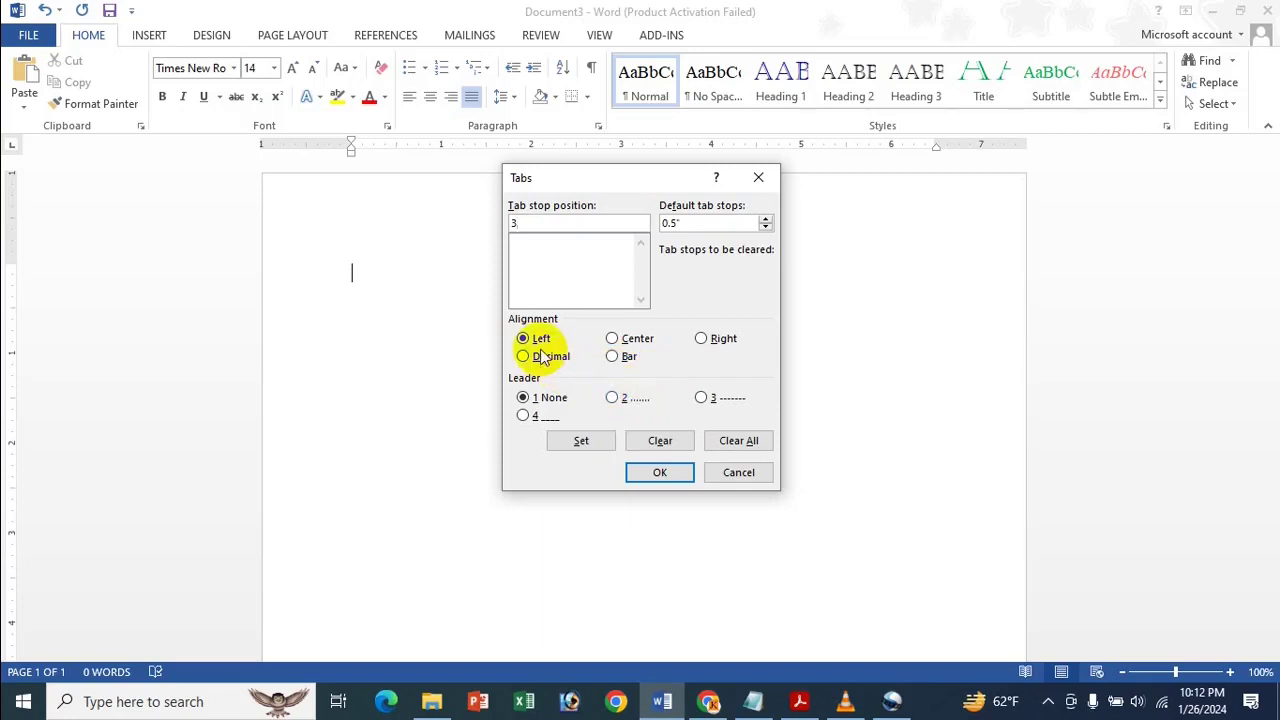
{"action": "left_click", "coordinate": [638, 400]}
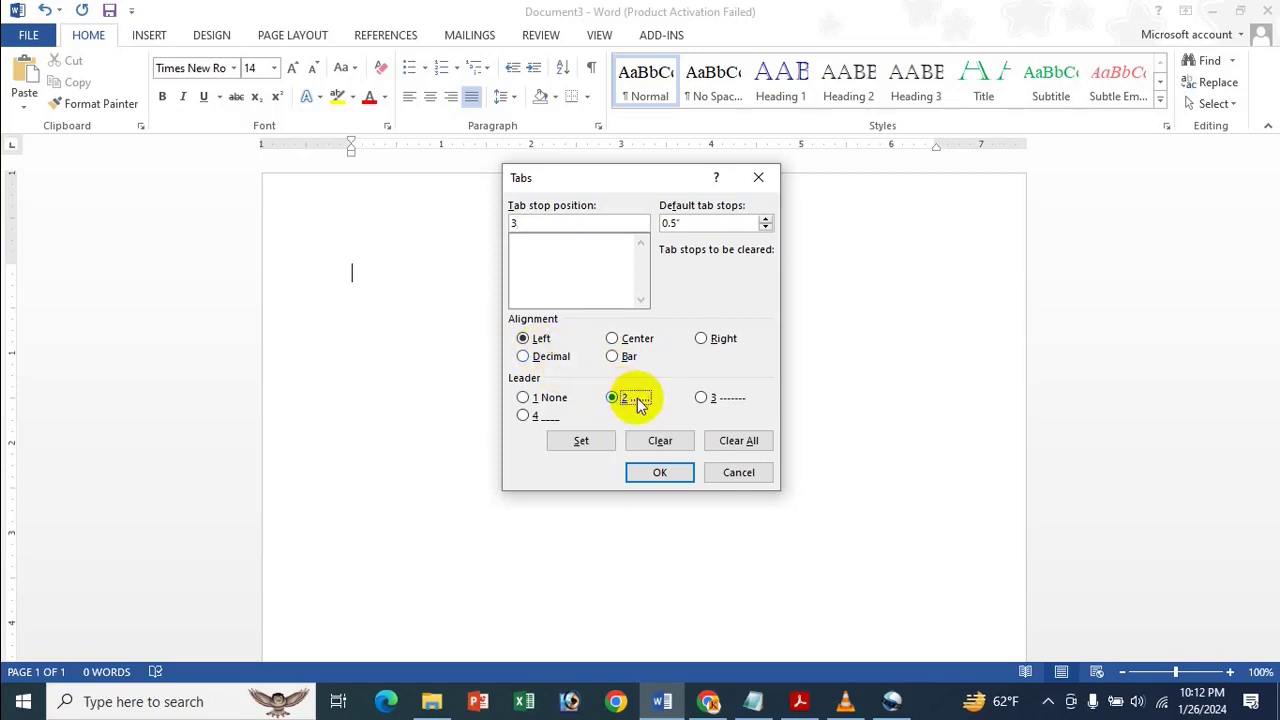
{"action": "left_click", "coordinate": [600, 442]}
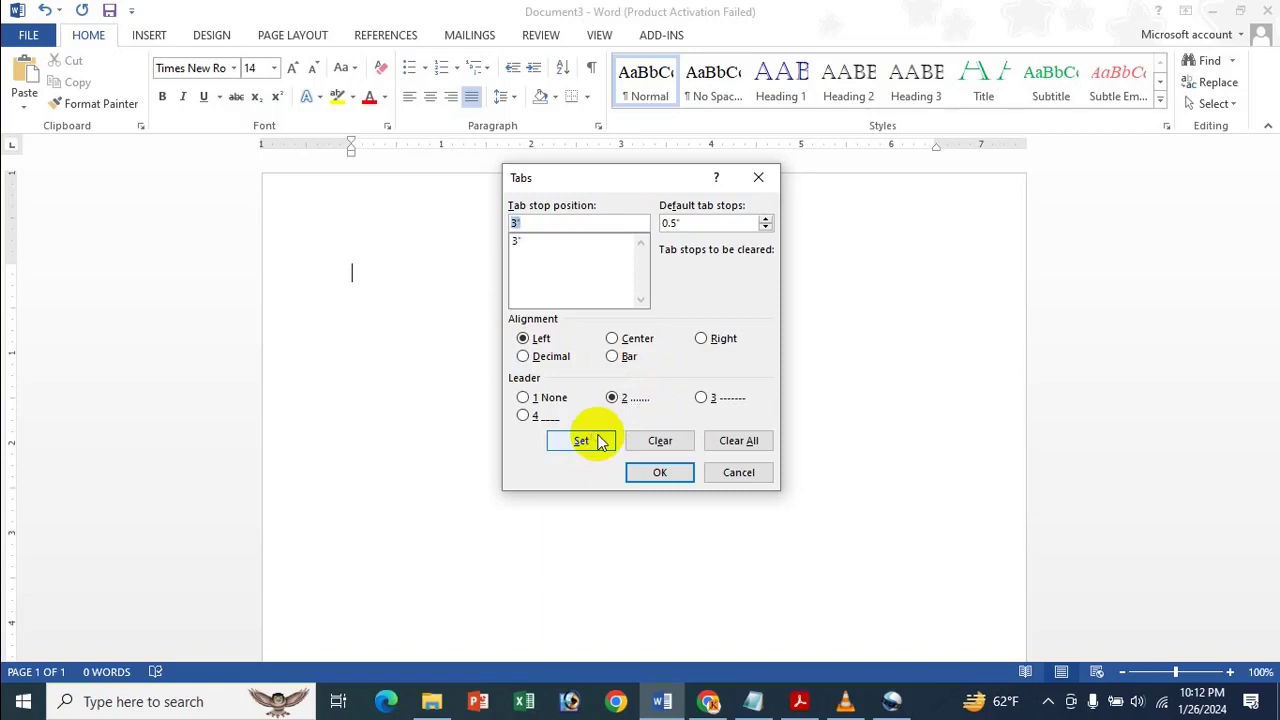
Add a centered tab stop at 5" with the dashed leader (option 3) and apply the tab settings
{"action": "type", "text": "5"}
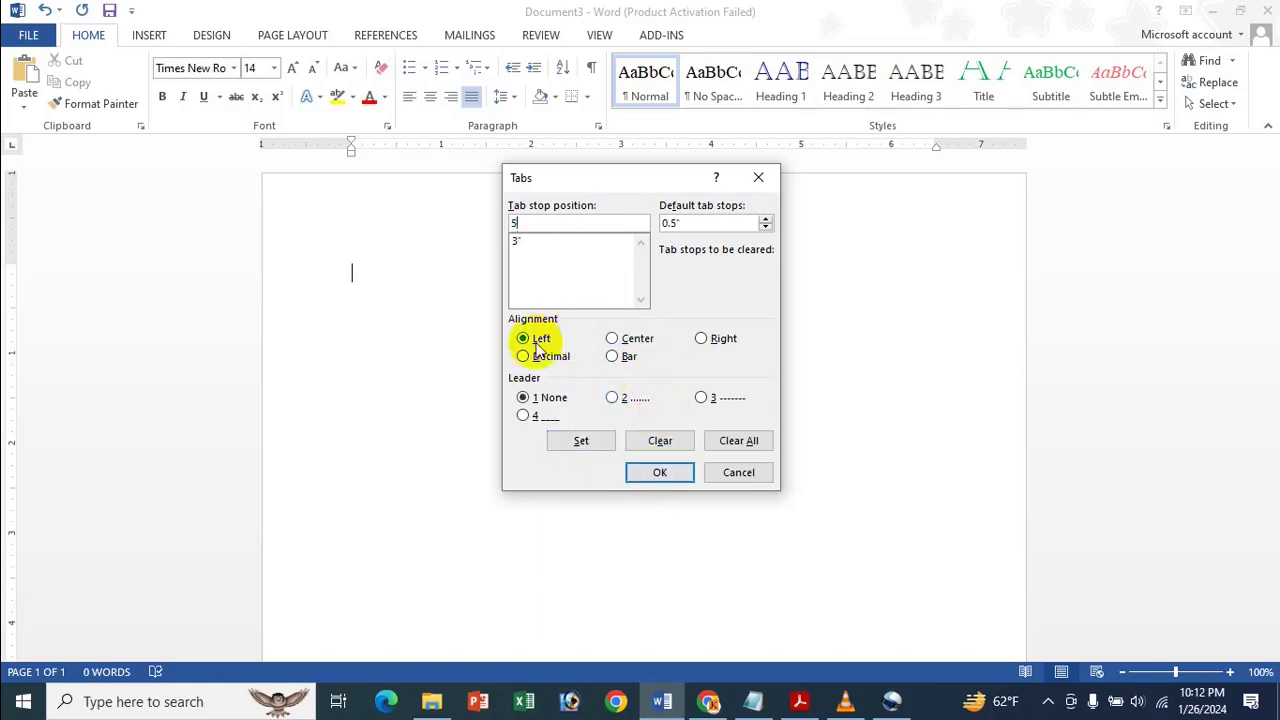
{"action": "left_click", "coordinate": [630, 342]}
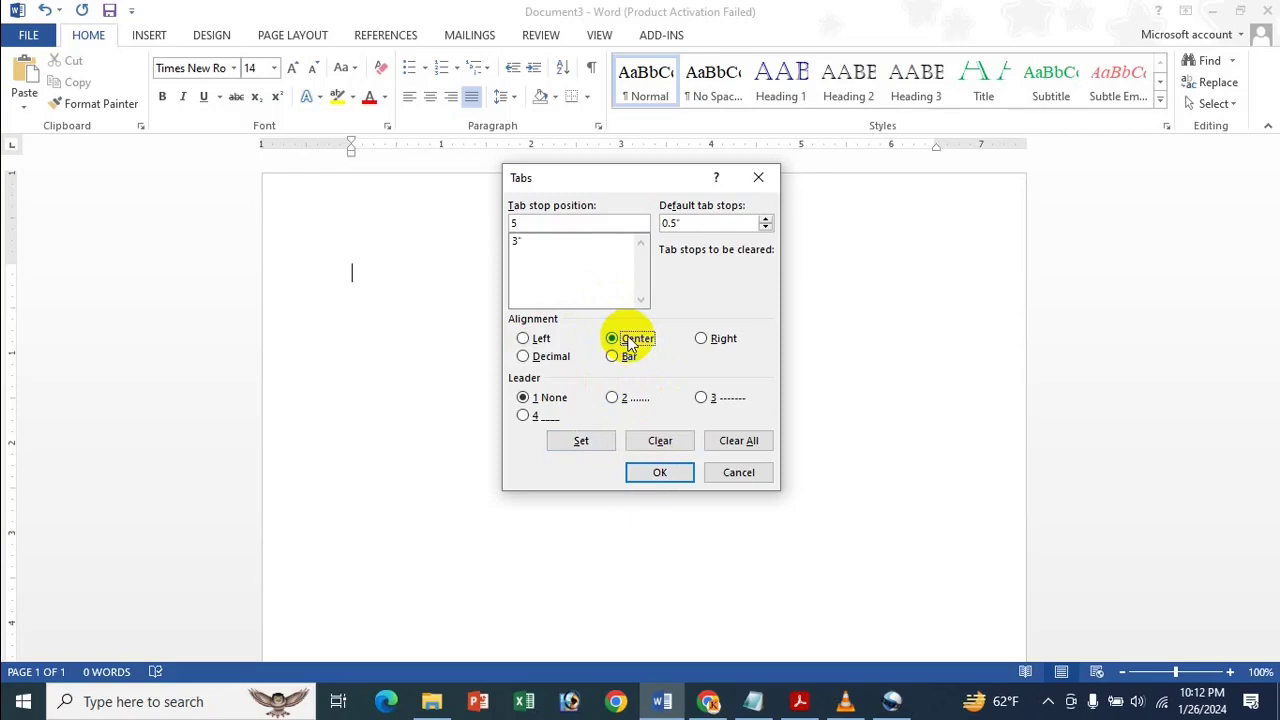
{"action": "left_click", "coordinate": [722, 400]}
{"action": "left_click", "coordinate": [581, 440]}
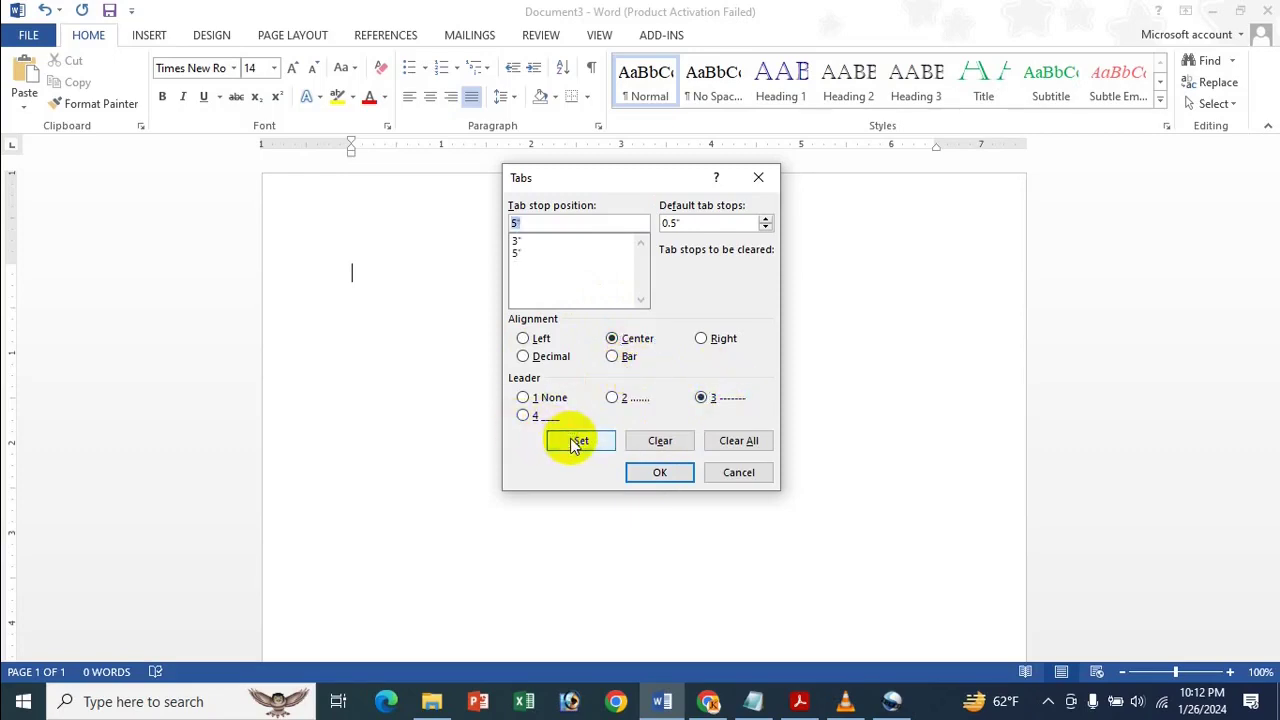
{"action": "left_click", "coordinate": [660, 474]}
Enter a form line with "Name:" and a dotted leader to 3", followed by "Phon:" and a dashed leader to 5"
{"action": "type", "text": "Na"}
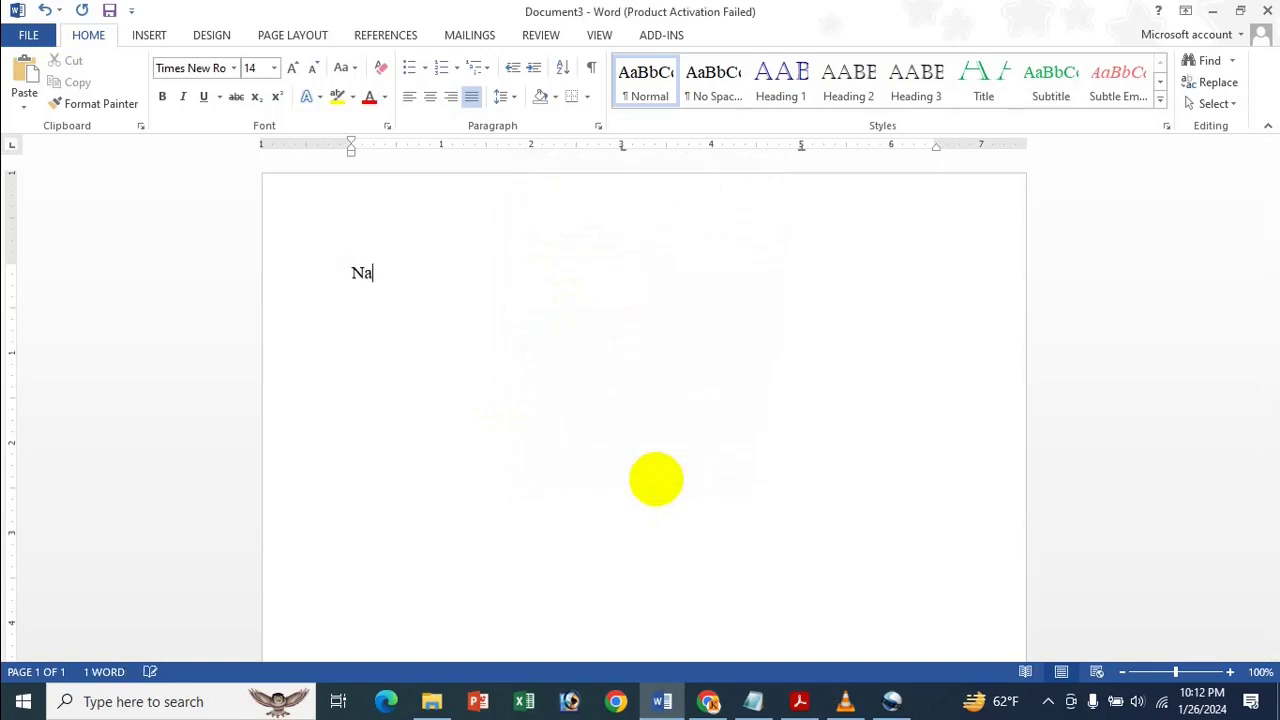
{"action": "type", "text": "me:"}
{"action": "key", "text": "Tab"}
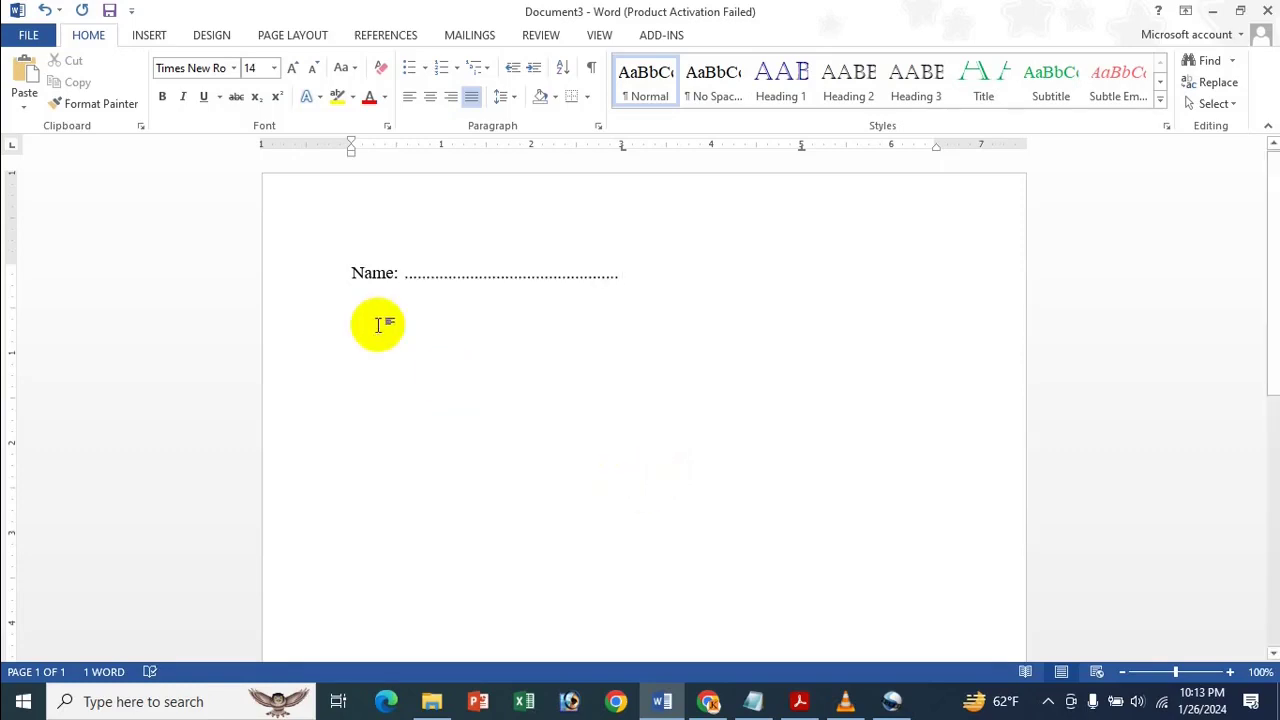
{"action": "left_click", "coordinate": [399, 274]}
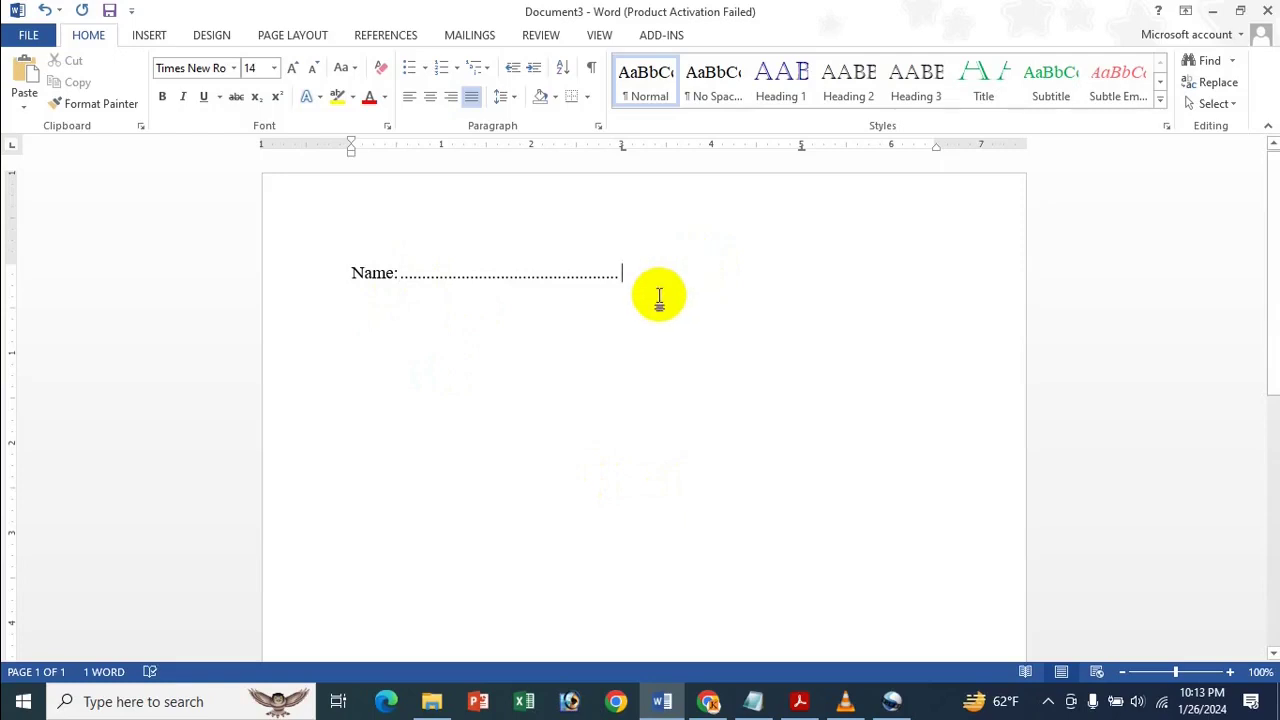
{"action": "type", "text": "Ph"}
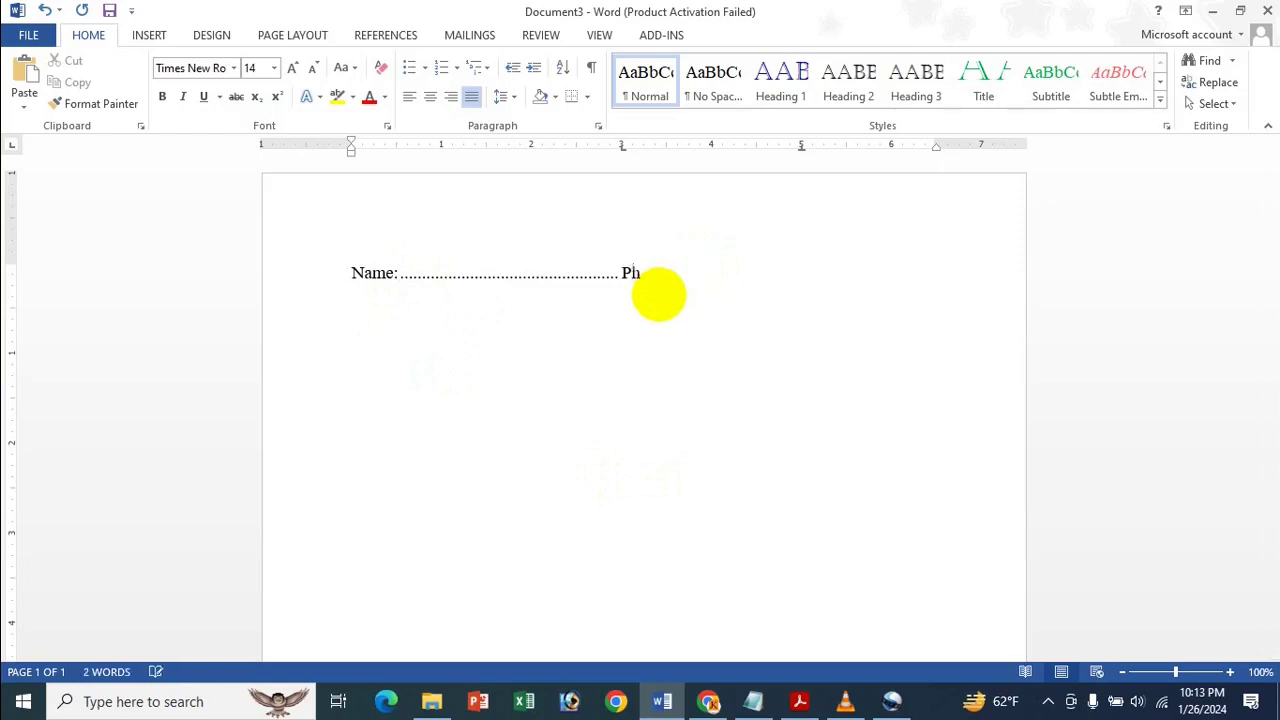
{"action": "type", "text": "on: -----------------------"}
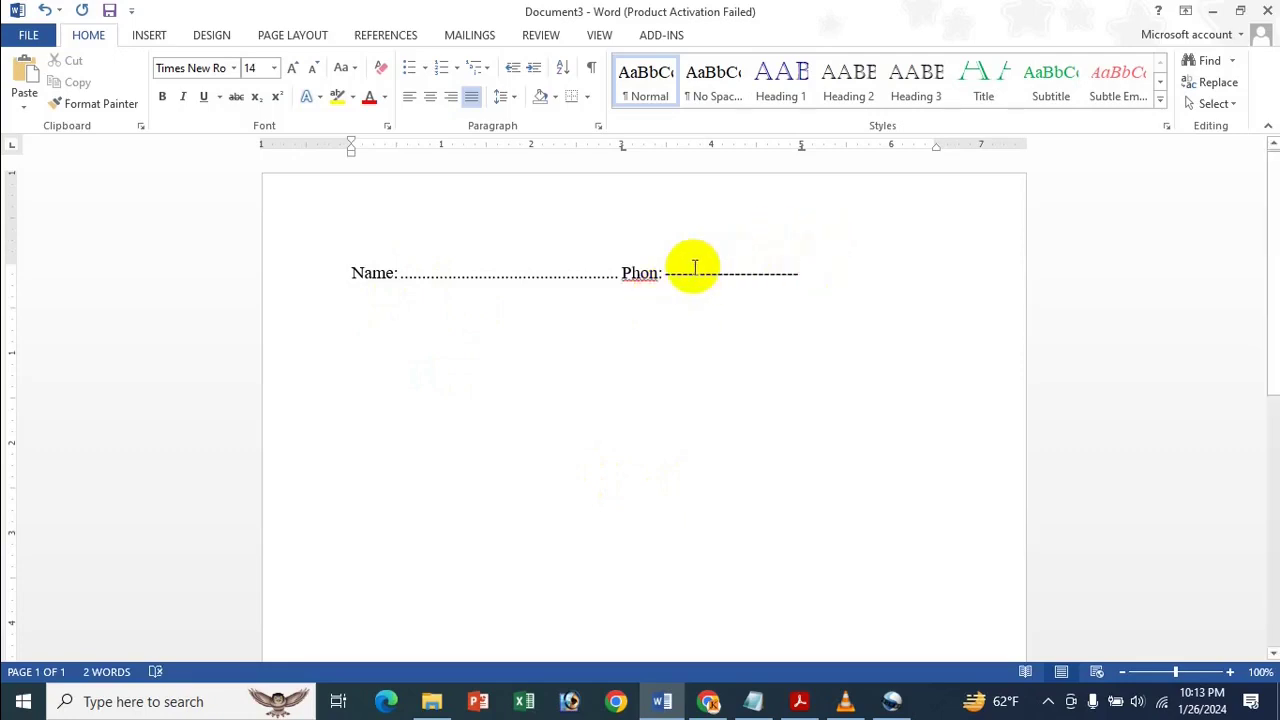
Test the centered 5" tab stop with the sample text "gfdgfgfdg" and erase that text
{"action": "type", "text": " gfdgfgfdg"}
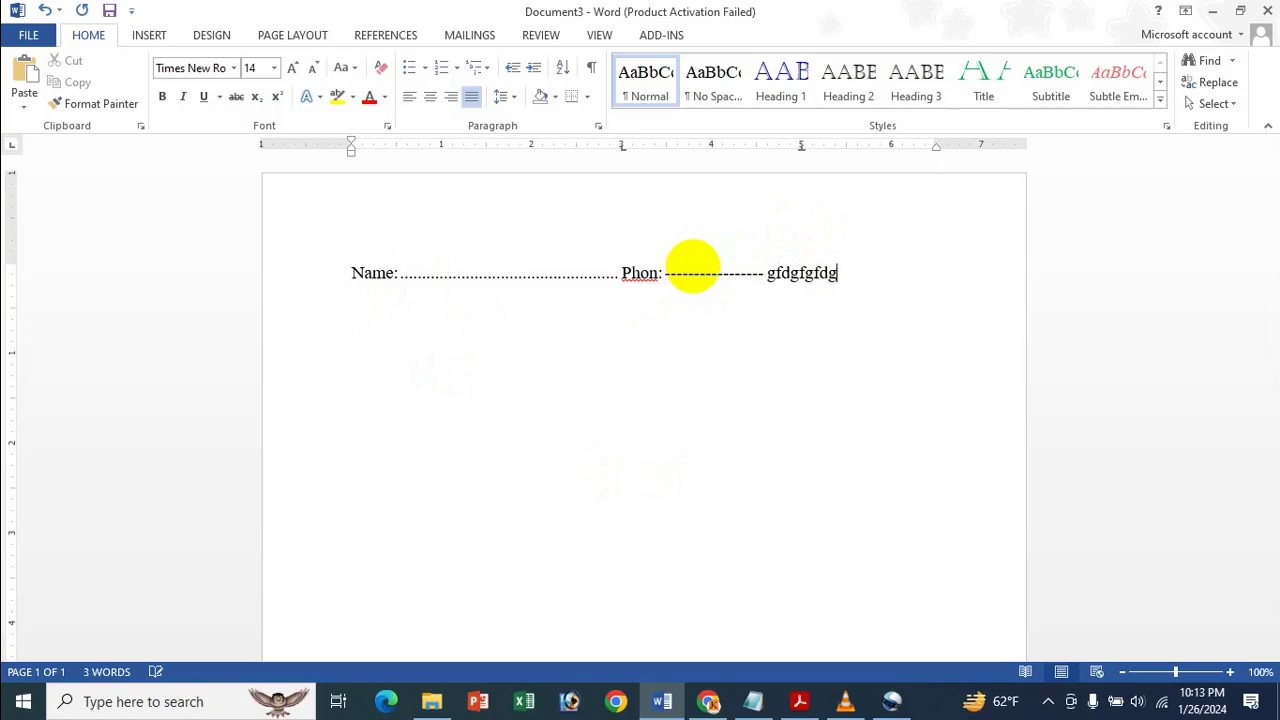
{"action": "key", "text": "BackSpace"}
{"action": "key", "text": "BackSpace"}
{"action": "key", "text": "BackSpace"}
{"action": "key", "text": "BackSpace"}
{"action": "key", "text": "BackSpace"}
{"action": "key", "text": "BackSpace"}
{"action": "key", "text": "BackSpace"}
{"action": "key", "text": "BackSpace"}
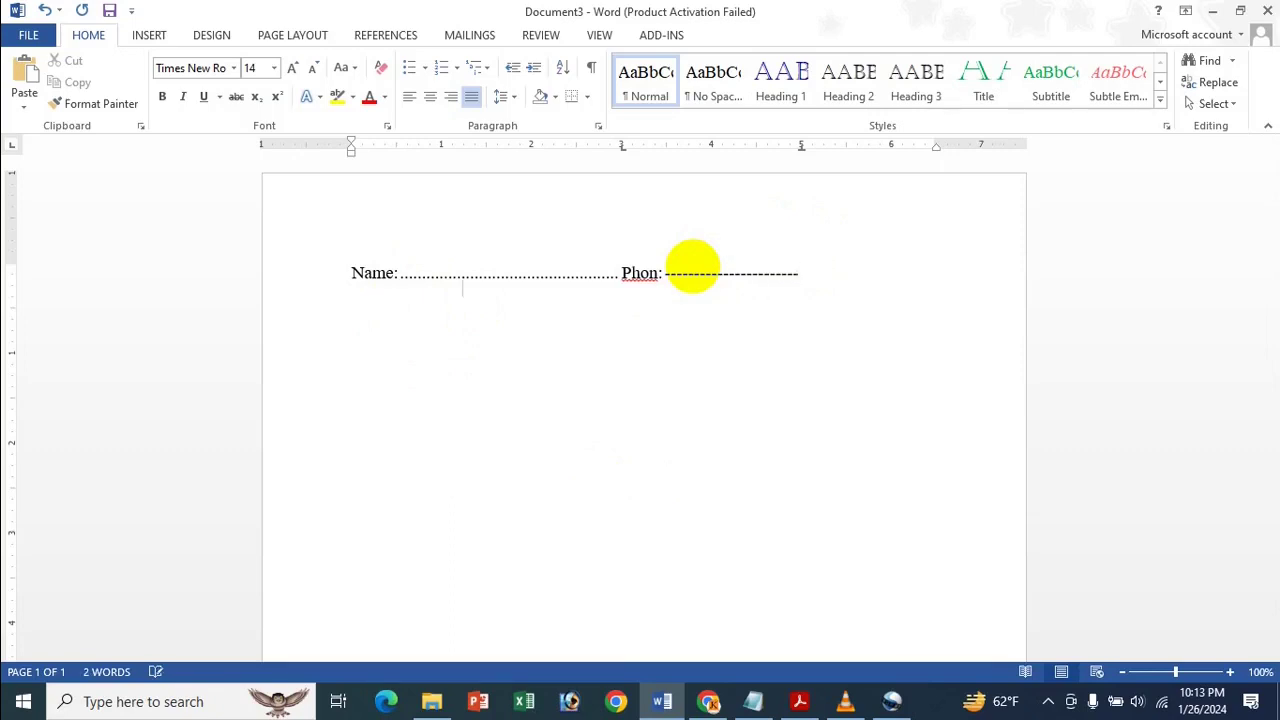
Enter a second form line with "Address:" and its dotted leader, followed by "Email:" and its dashed leader
{"action": "type", "text": "Address:"}
{"action": "key", "text": "Tab"}
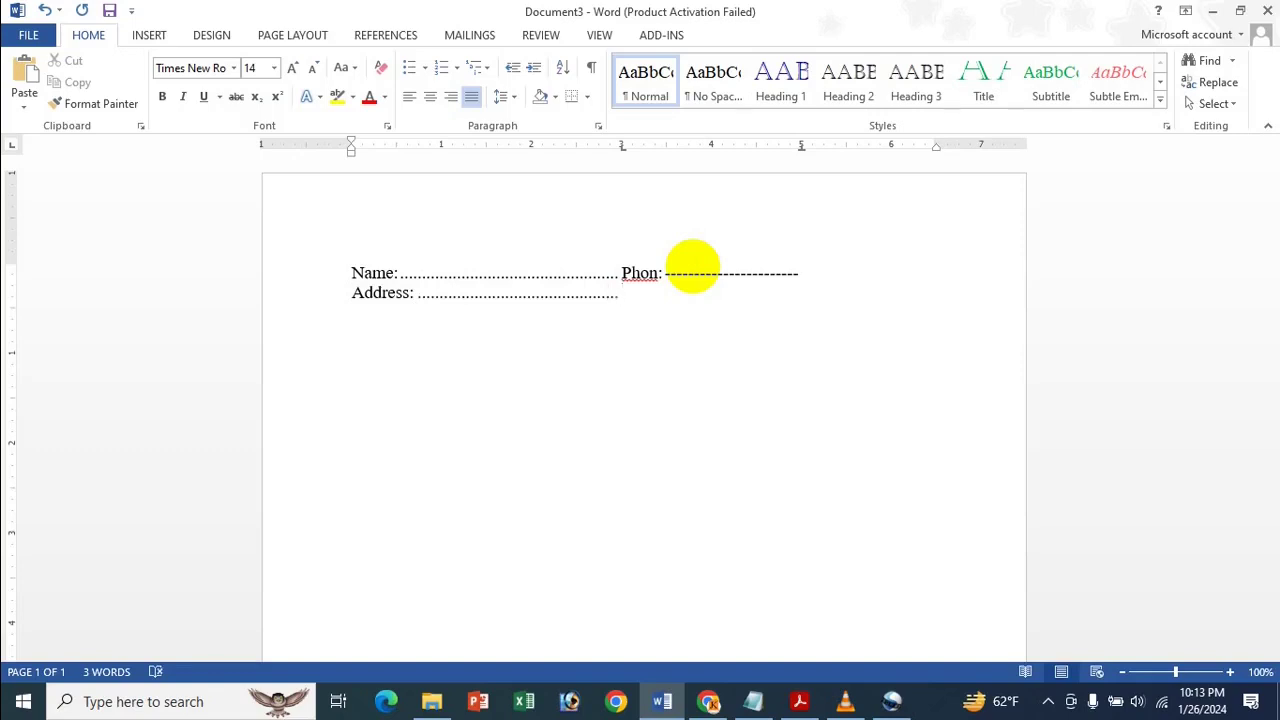
{"action": "type", "text": "Email:"}
{"action": "key", "text": "Tab"}
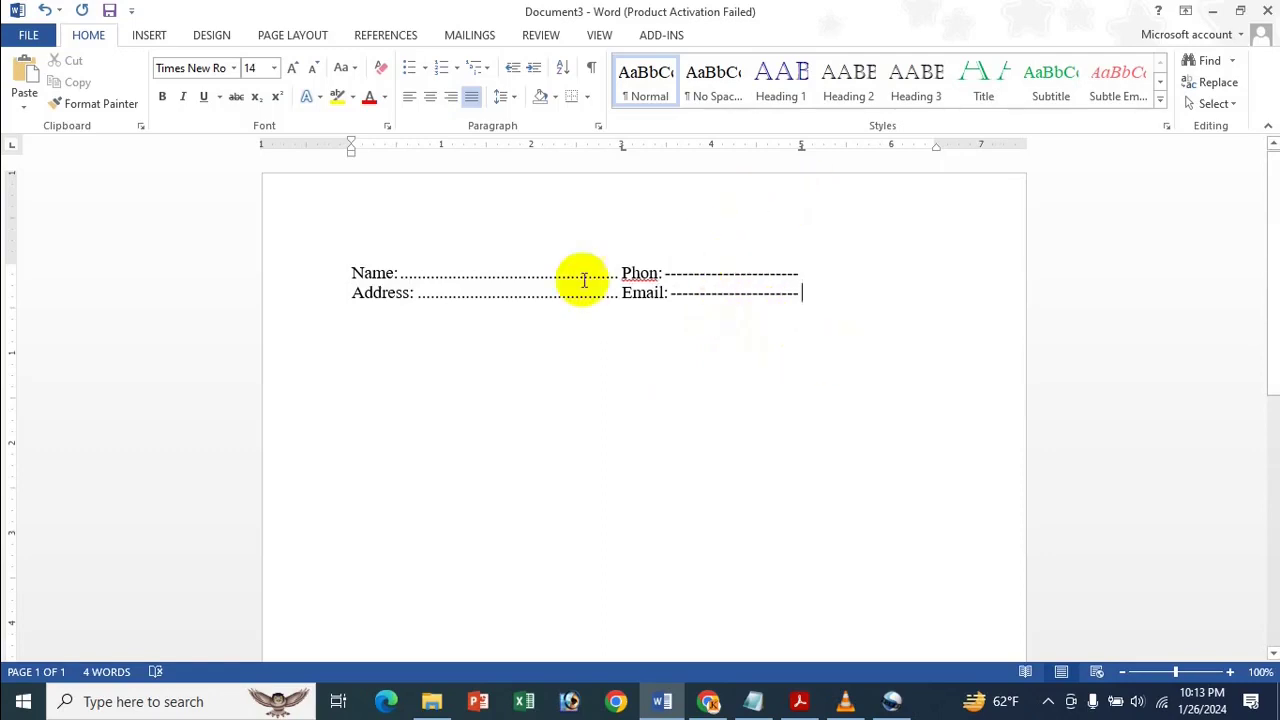
Delete both form lines from the document
{"action": "left_click", "coordinate": [800, 293]}
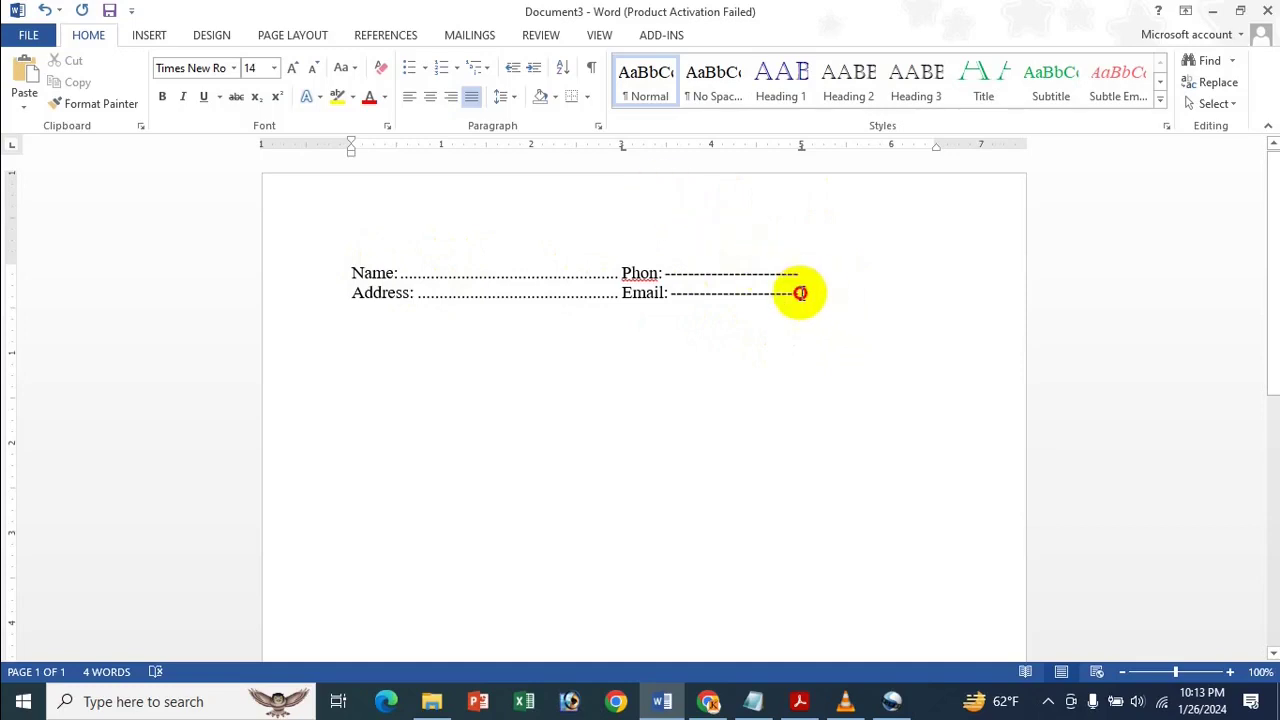
{"action": "left_click_drag", "start_coordinate": [800, 293], "coordinate": [334, 271]}
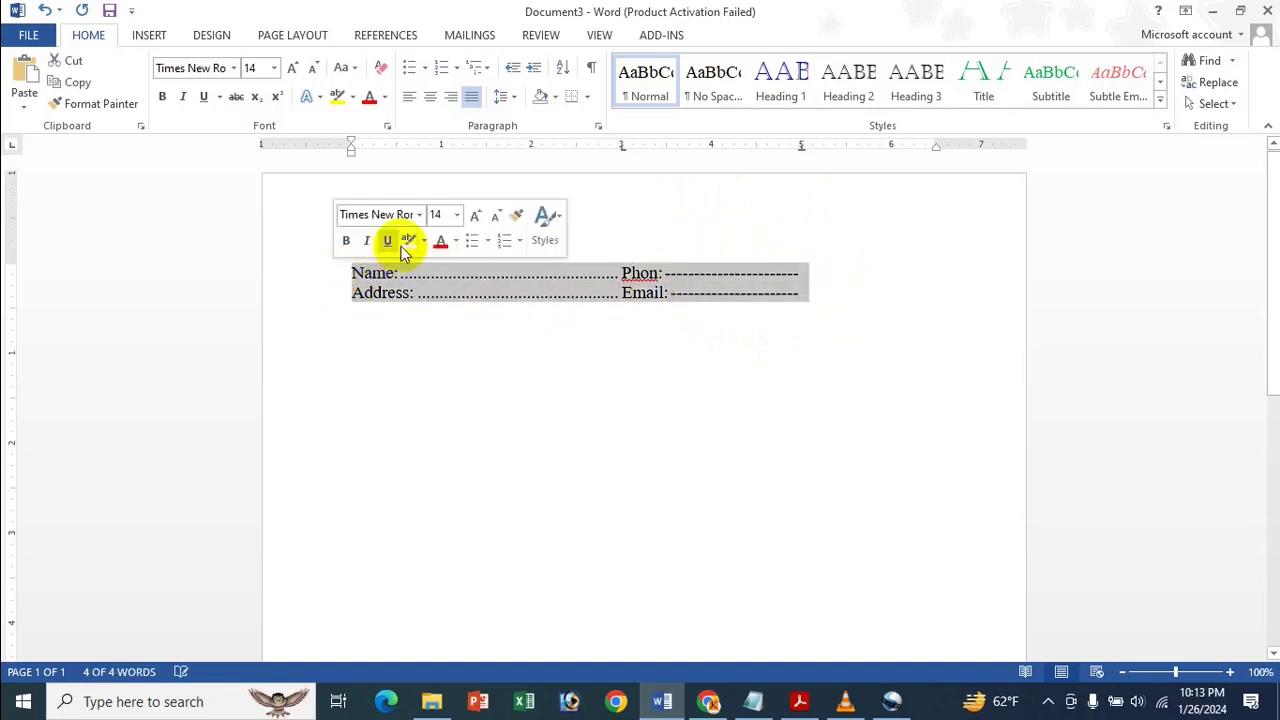
{"action": "key", "text": "Delete"}
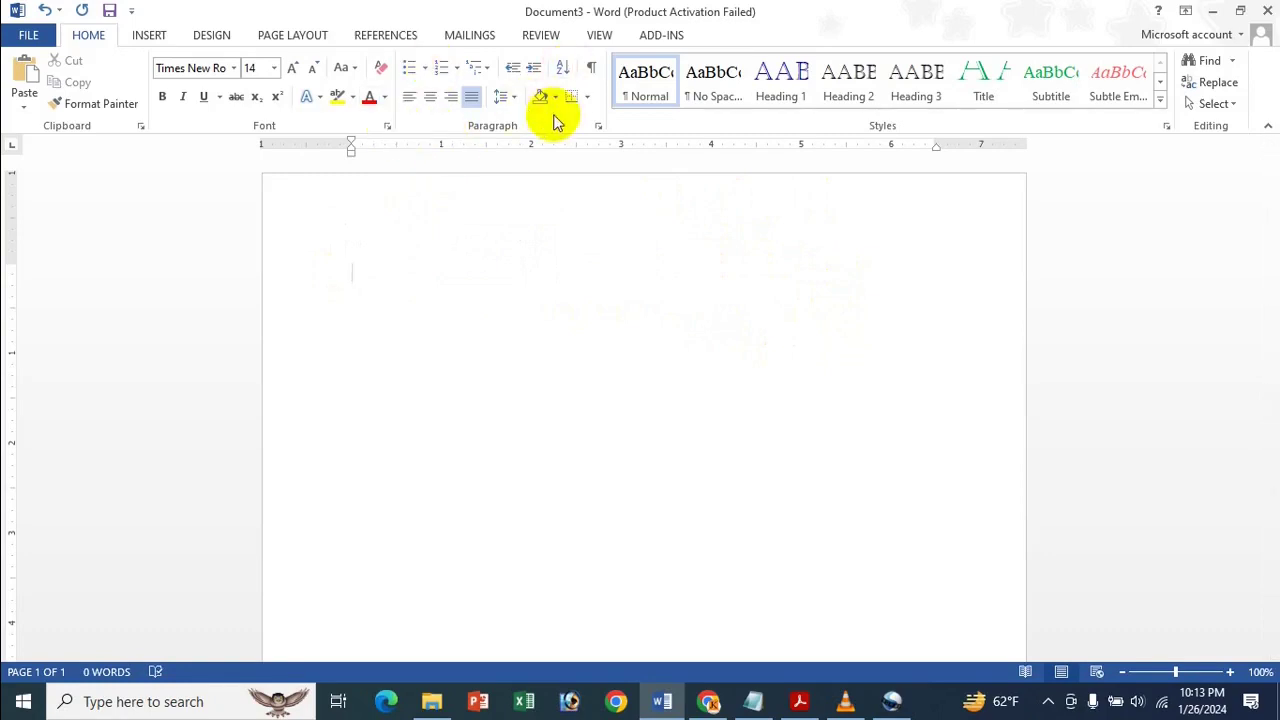
Define a left-aligned tab stop at 2.5" with no leader in the paragraph's tab settings
{"action": "left_click", "coordinate": [597, 126]}
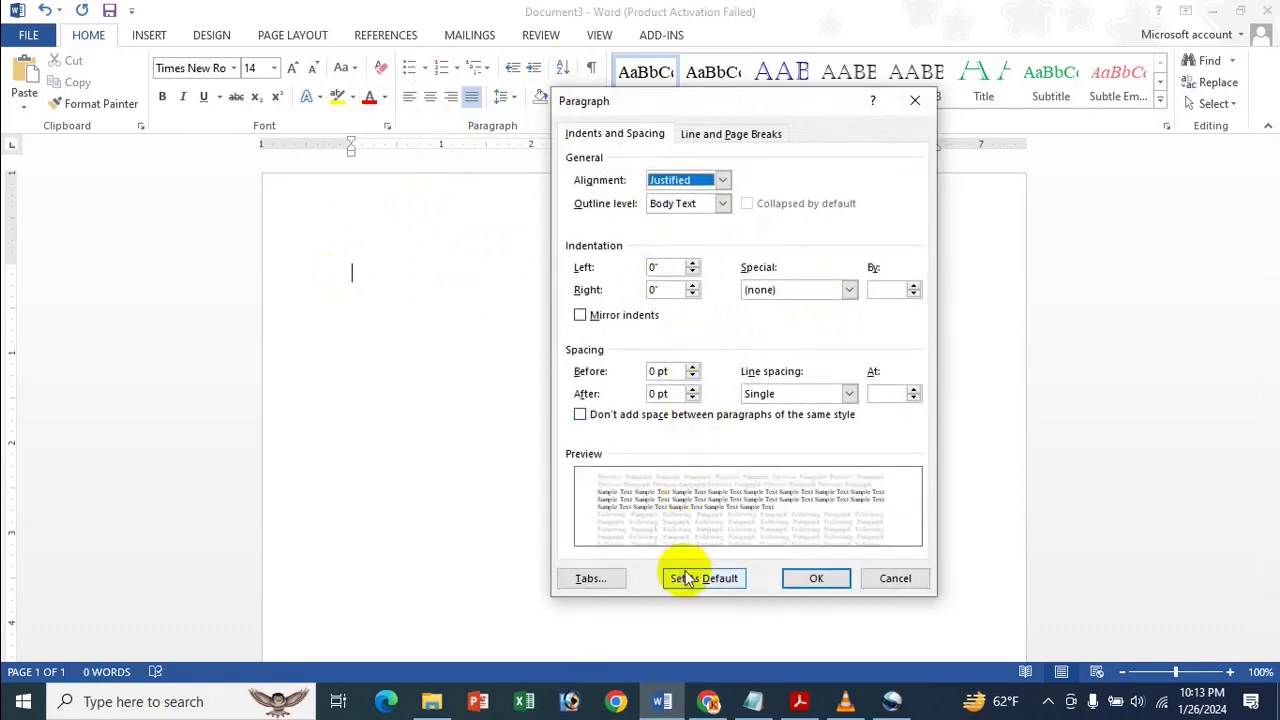
{"action": "left_click", "coordinate": [602, 579]}
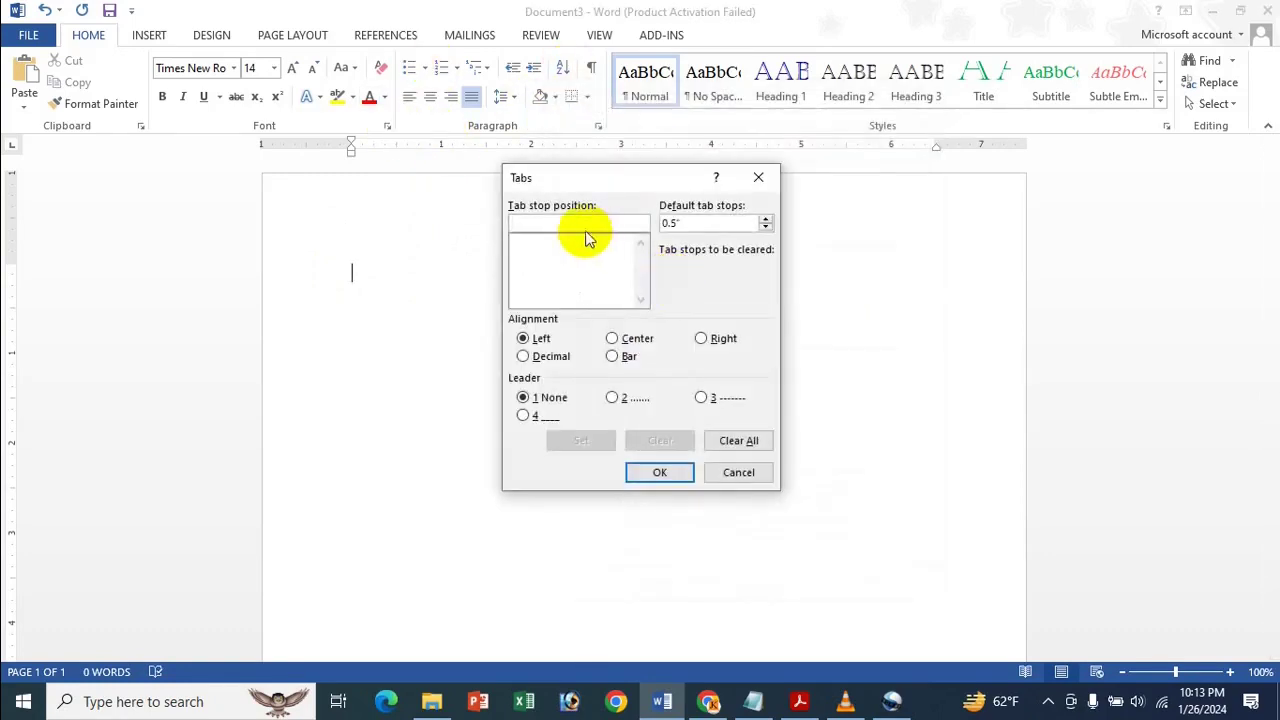
{"action": "type", "text": "2"}
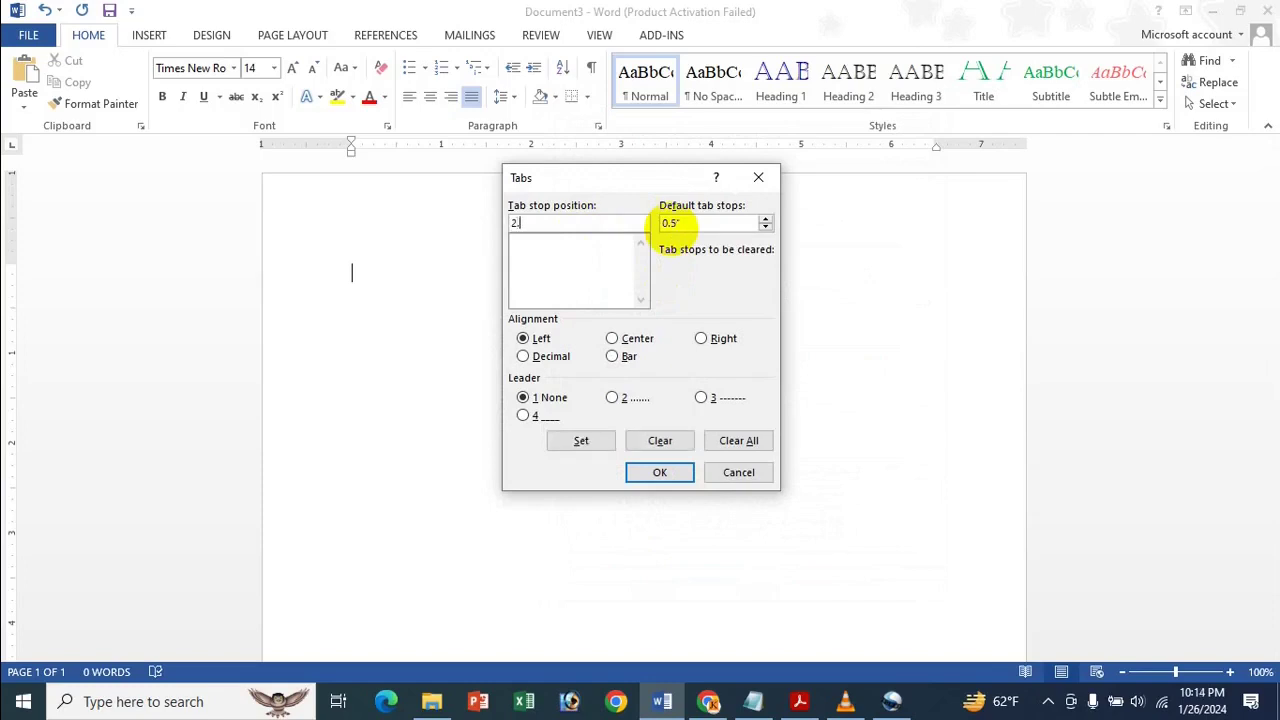
{"action": "type", "text": ".5"}
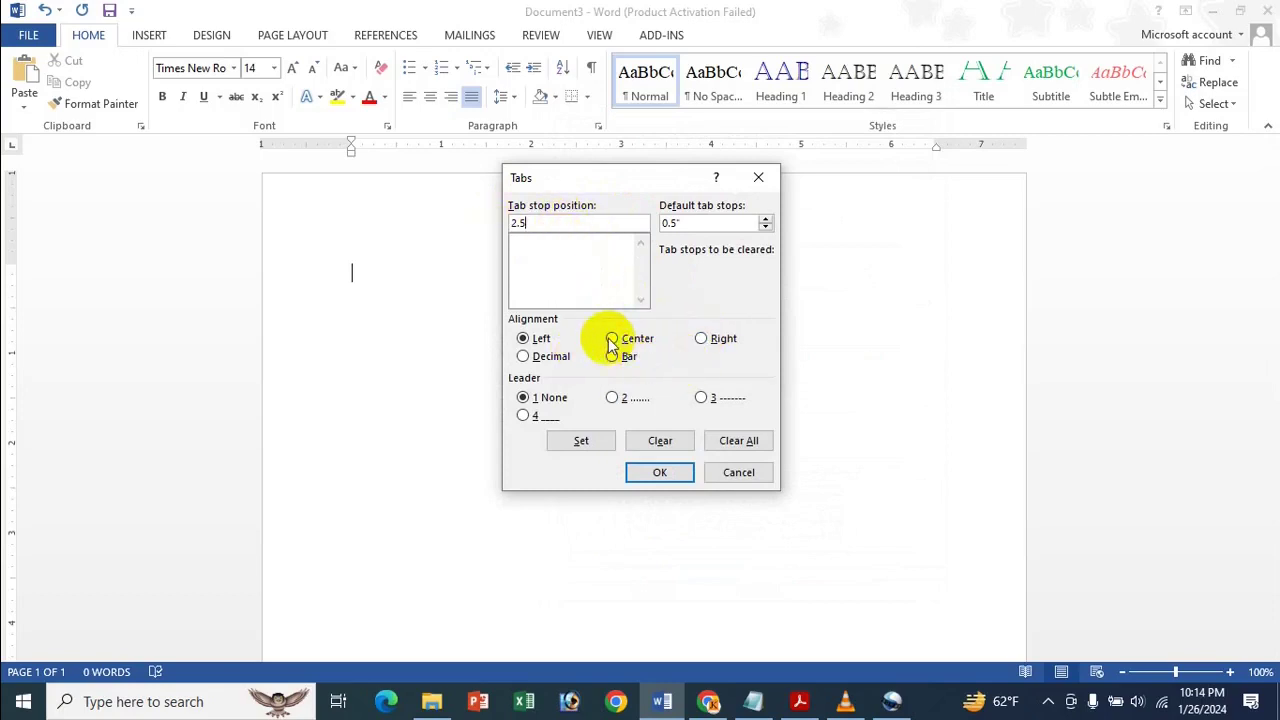
{"action": "left_click", "coordinate": [588, 441]}
Add a centered tab stop at 3" with the dotted leader (option 2)
{"action": "type", "text": "3"}
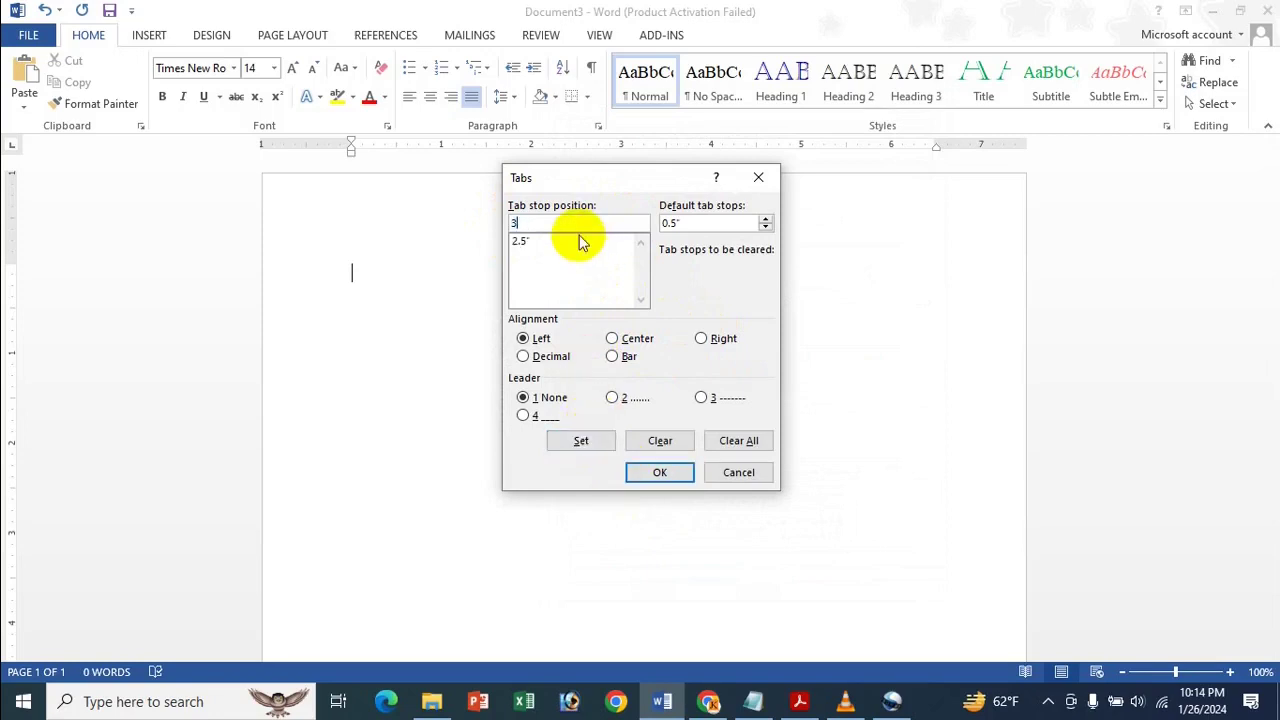
{"action": "left_click", "coordinate": [614, 340]}
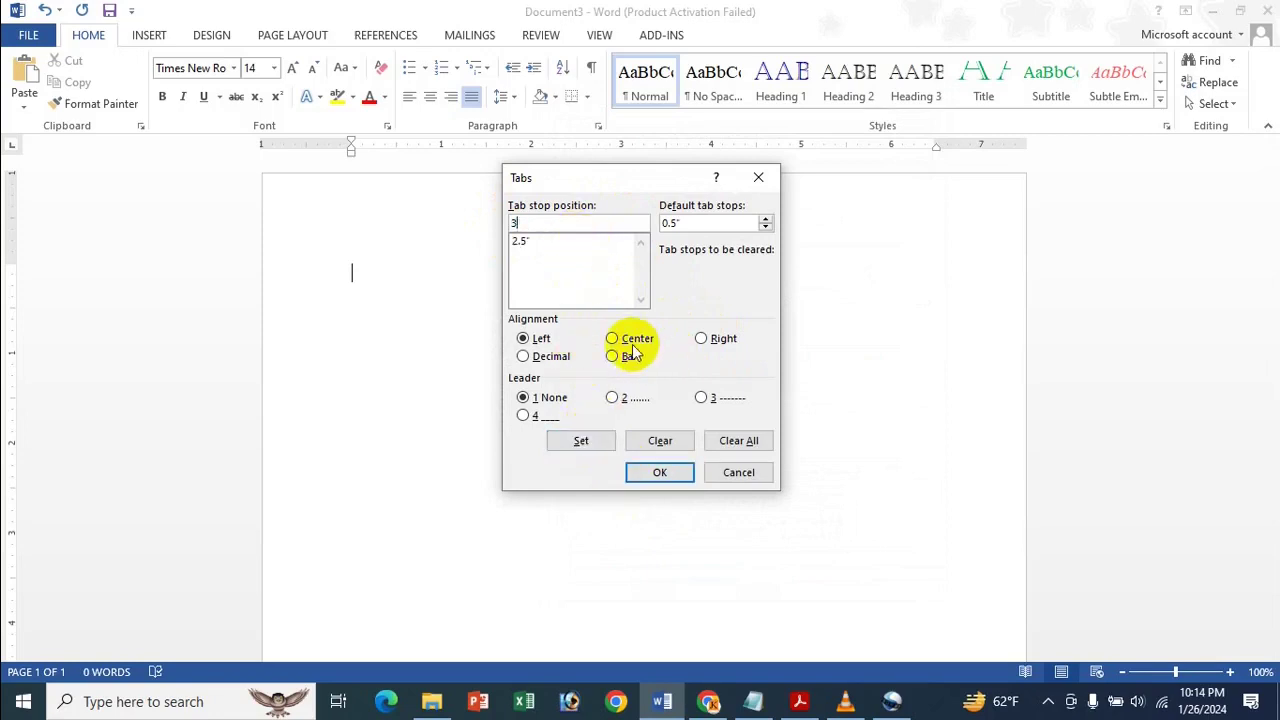
{"action": "left_click", "coordinate": [627, 400]}
{"action": "left_click", "coordinate": [585, 441]}
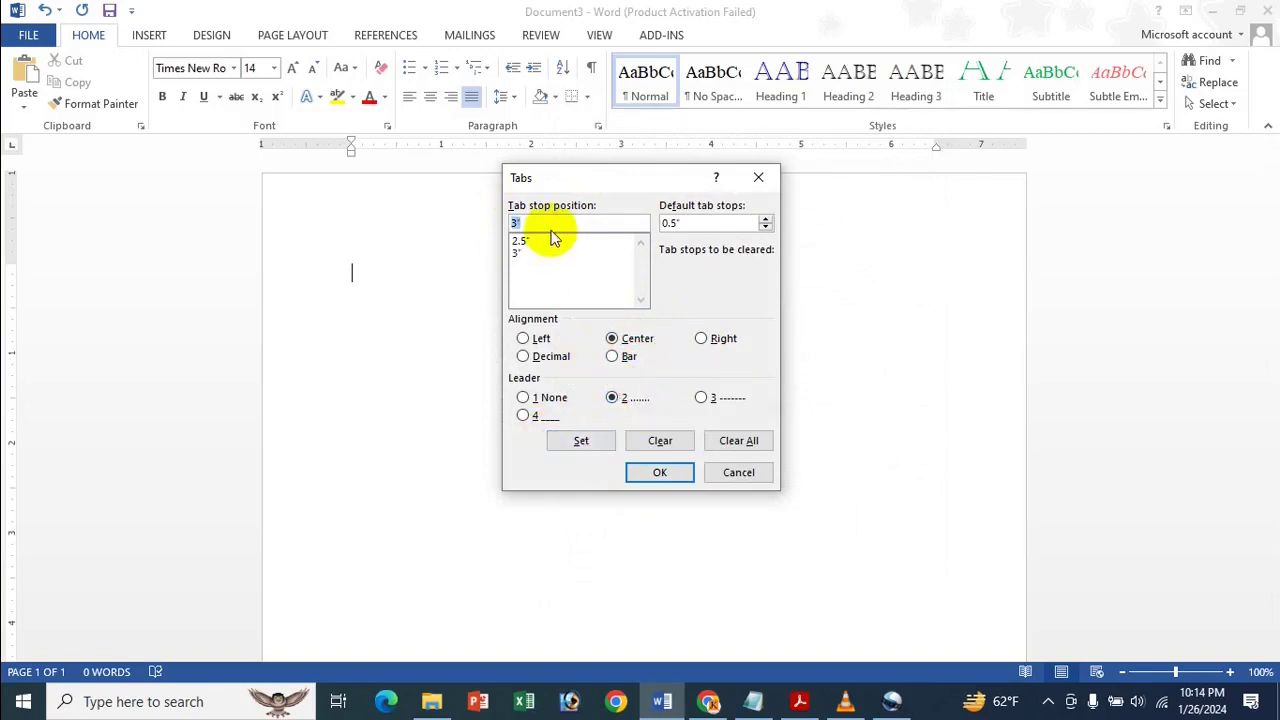
Add a right-aligned tab stop at 5" with the dashed leader (option 3) and apply the tab stops to the paragraph
{"action": "type", "text": "5"}
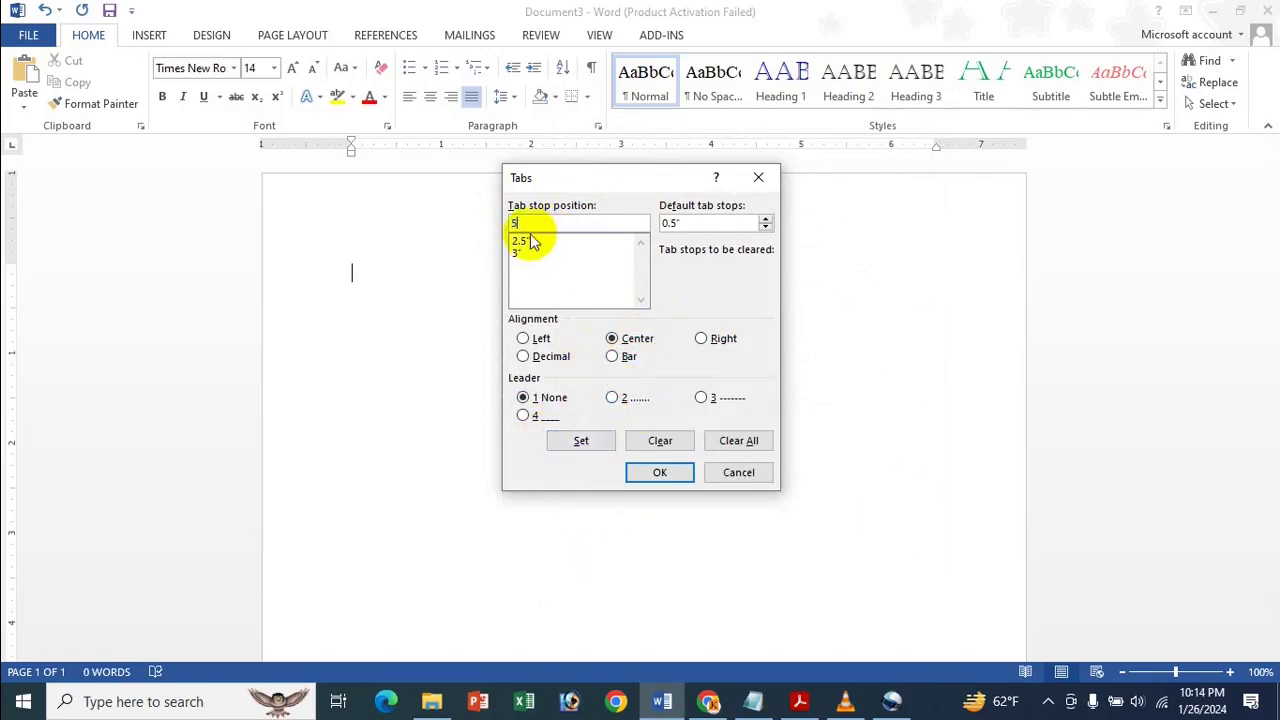
{"action": "left_click", "coordinate": [712, 340]}
{"action": "left_click", "coordinate": [705, 399]}
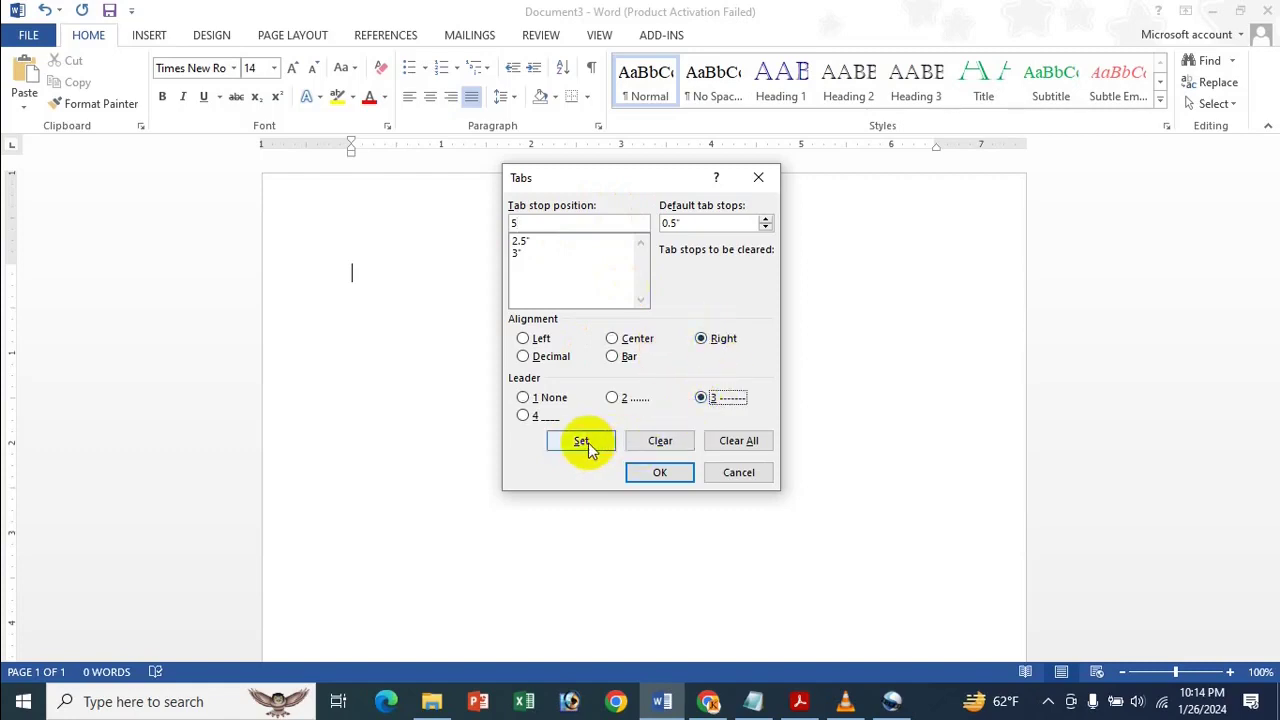
{"action": "left_click", "coordinate": [588, 442]}
{"action": "left_click", "coordinate": [662, 472]}
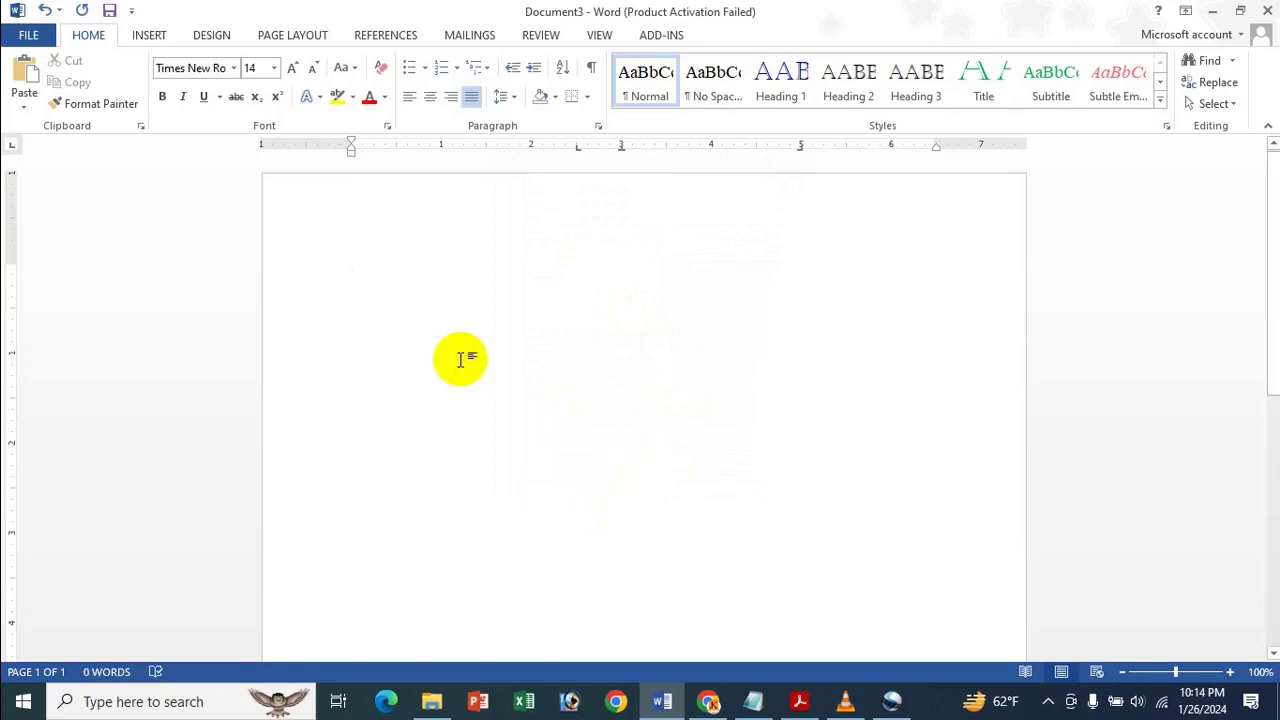
Enter the sample text "dgdfg" at the left margin and "dgfd" at the 2.5" tab stop
{"action": "type", "text": "dgdfg"}
{"action": "key", "text": "Tab"}
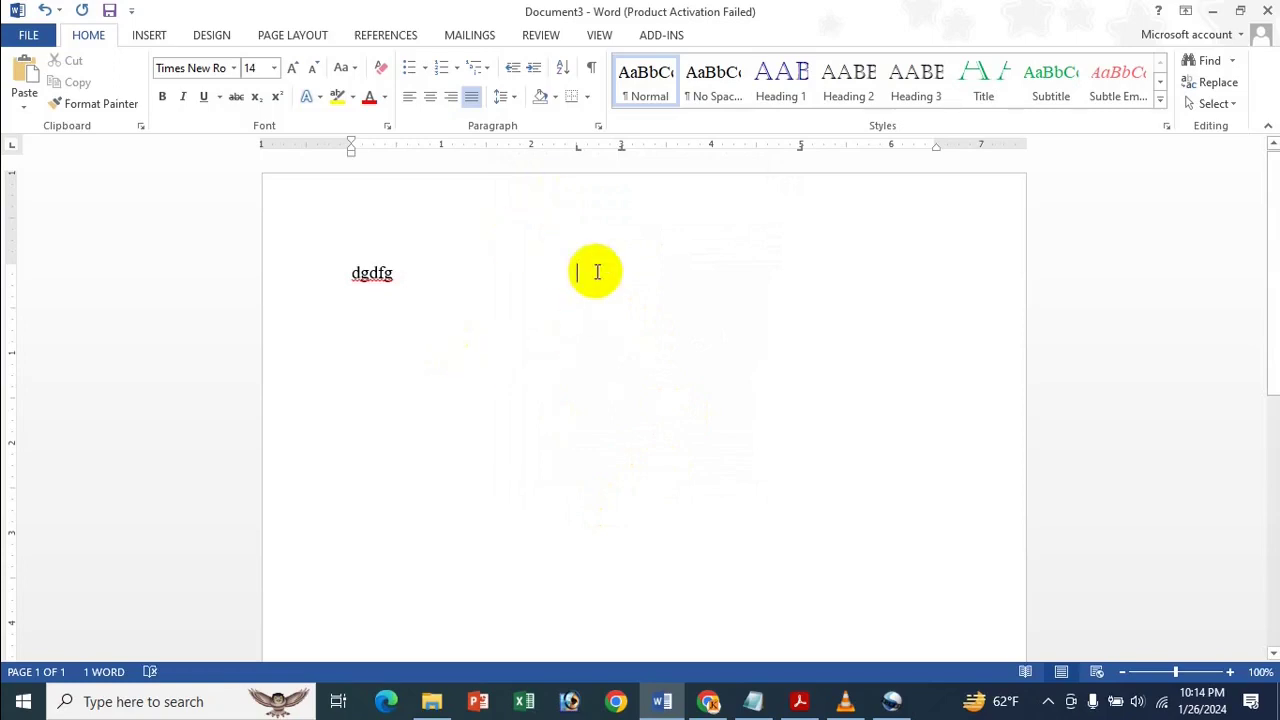
{"action": "type", "text": "dgfd"}
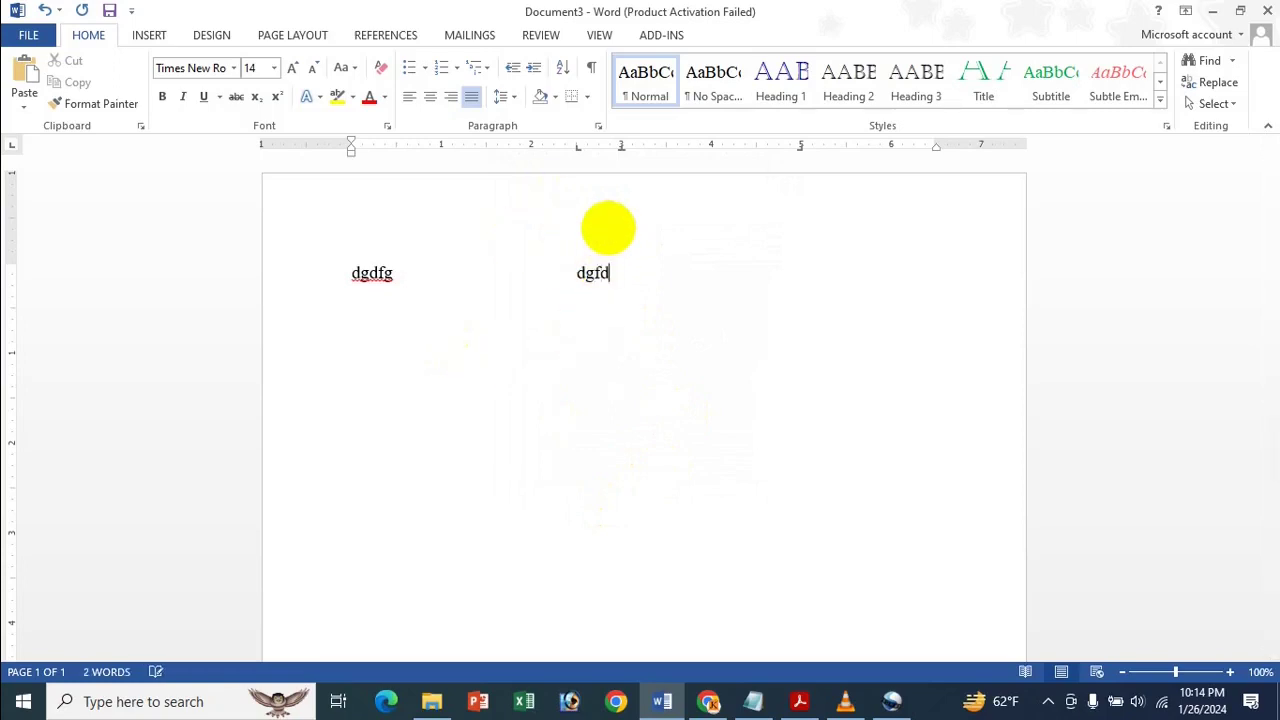
{"action": "type", "text": "dgf"}
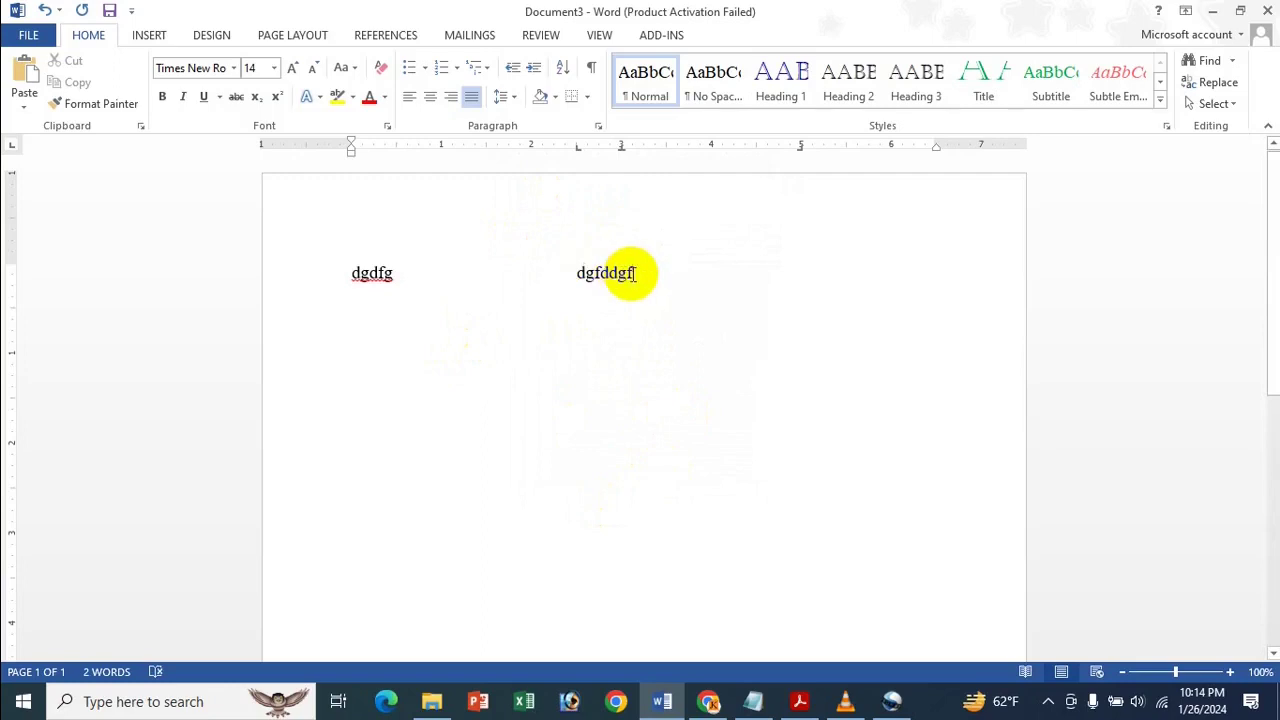
{"action": "key", "text": "BackSpace"}
{"action": "key", "text": "BackSpace"}
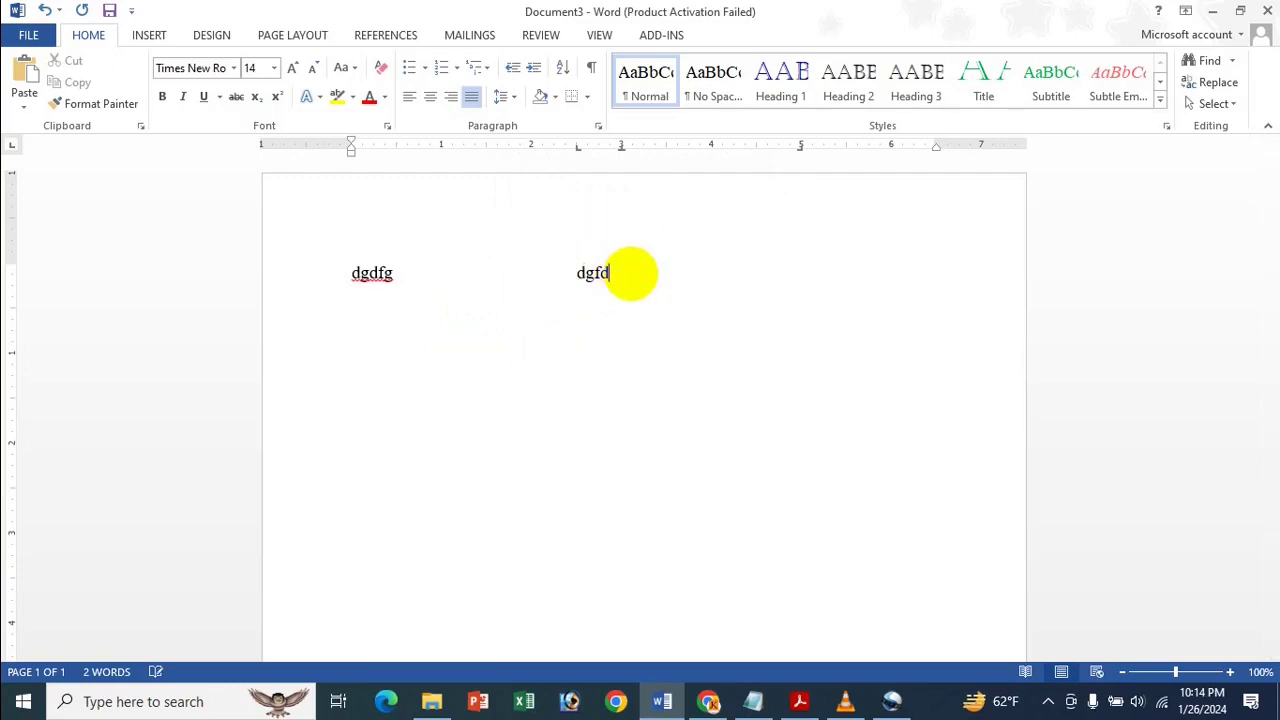
Shorten the second entry to "dgf" and continue the line with "dgdf" at the 3" tab stop and "gdgfddfg" at the 5" tab stop
{"action": "type", "text": "...."}
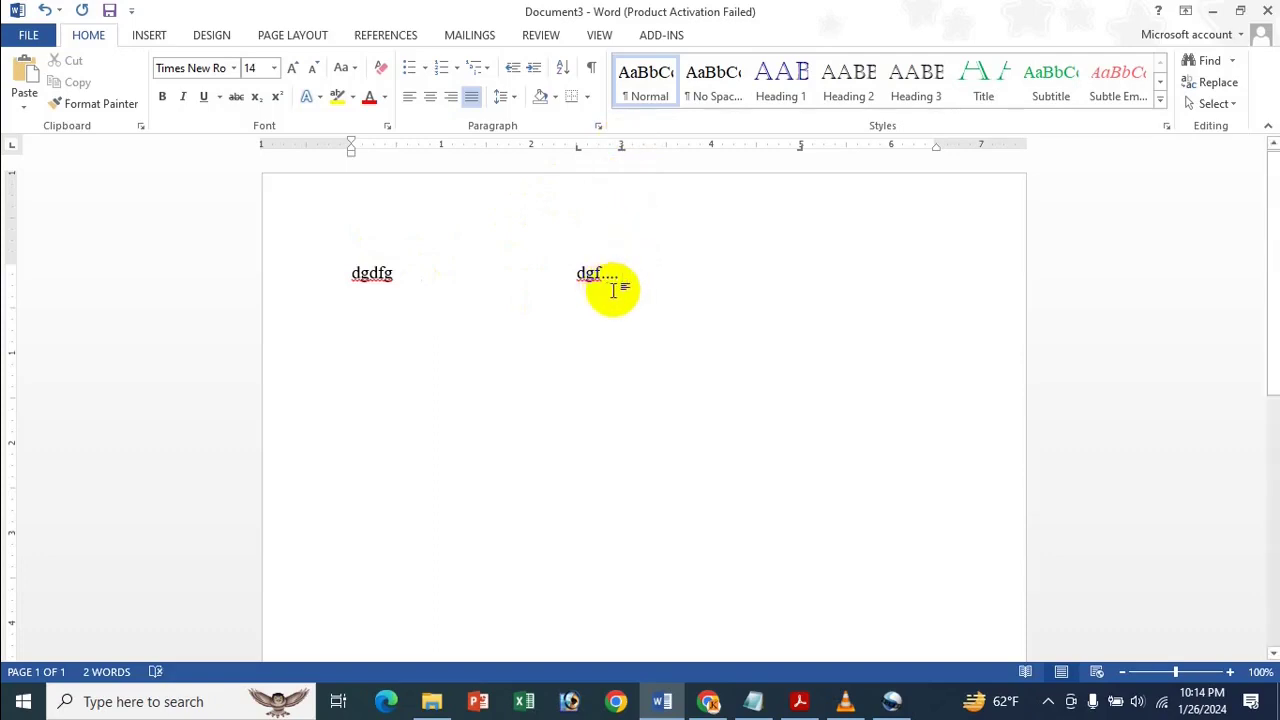
{"action": "type", "text": "dg"}
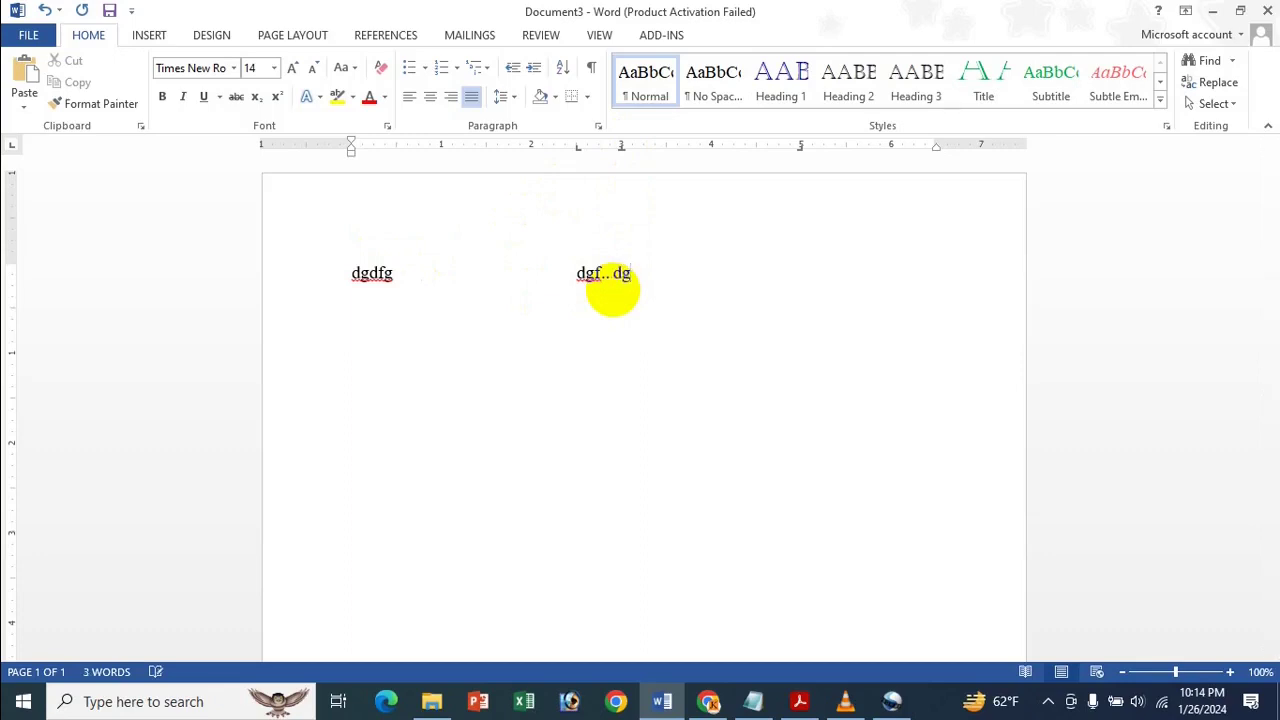
{"action": "type", "text": "df"}
{"action": "key", "text": "Tab"}
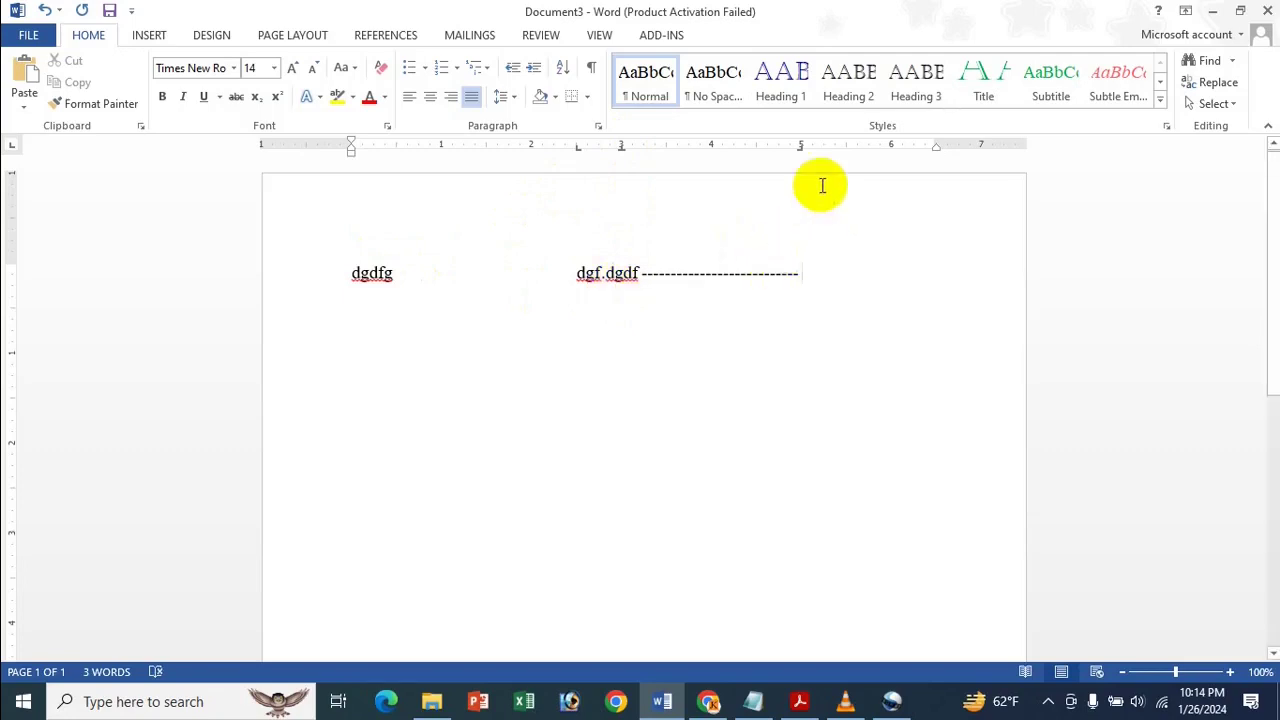
{"action": "type", "text": "gdgfd"}
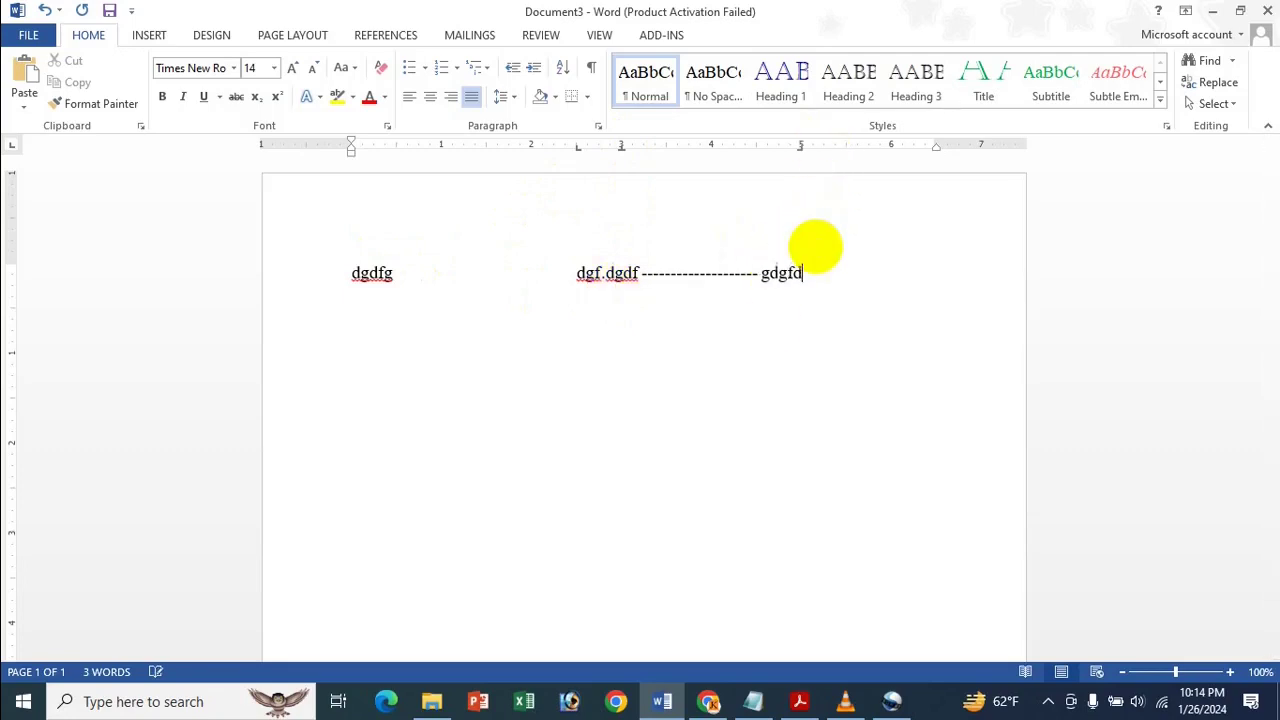
{"action": "type", "text": "dfg"}
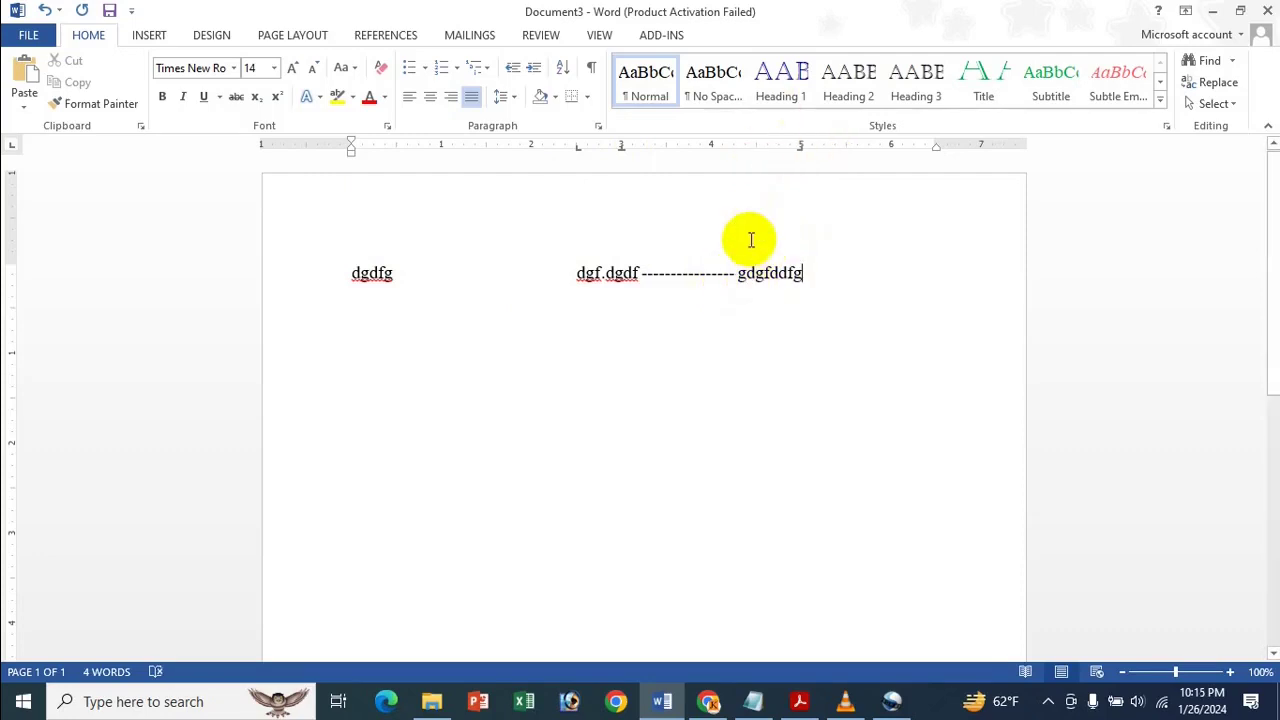
Delete the whole sample line and undo the deletion
{"action": "key", "text": "ctrl+a"}
{"action": "key", "text": "Delete"}
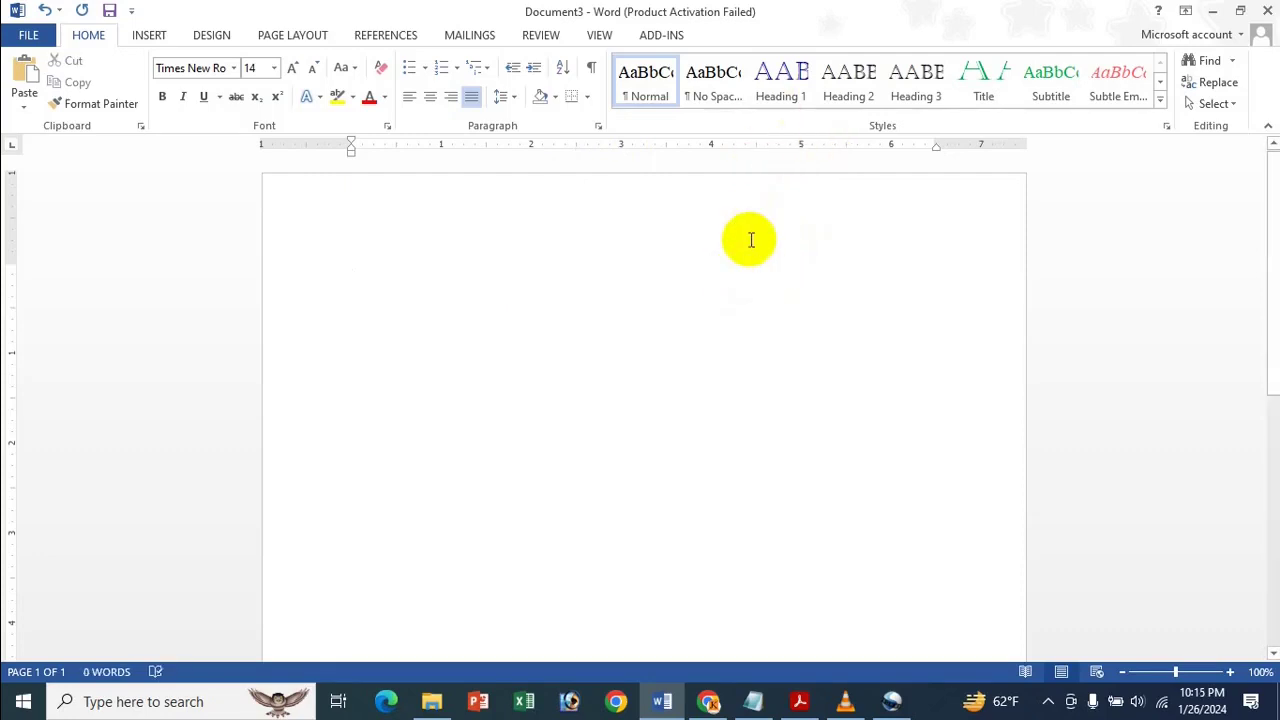
{"action": "key", "text": "ctrl+z"}
Try removing the 2.5" tab stop from the ruler for the sample line and undo the removal
{"action": "left_click", "coordinate": [728, 305]}
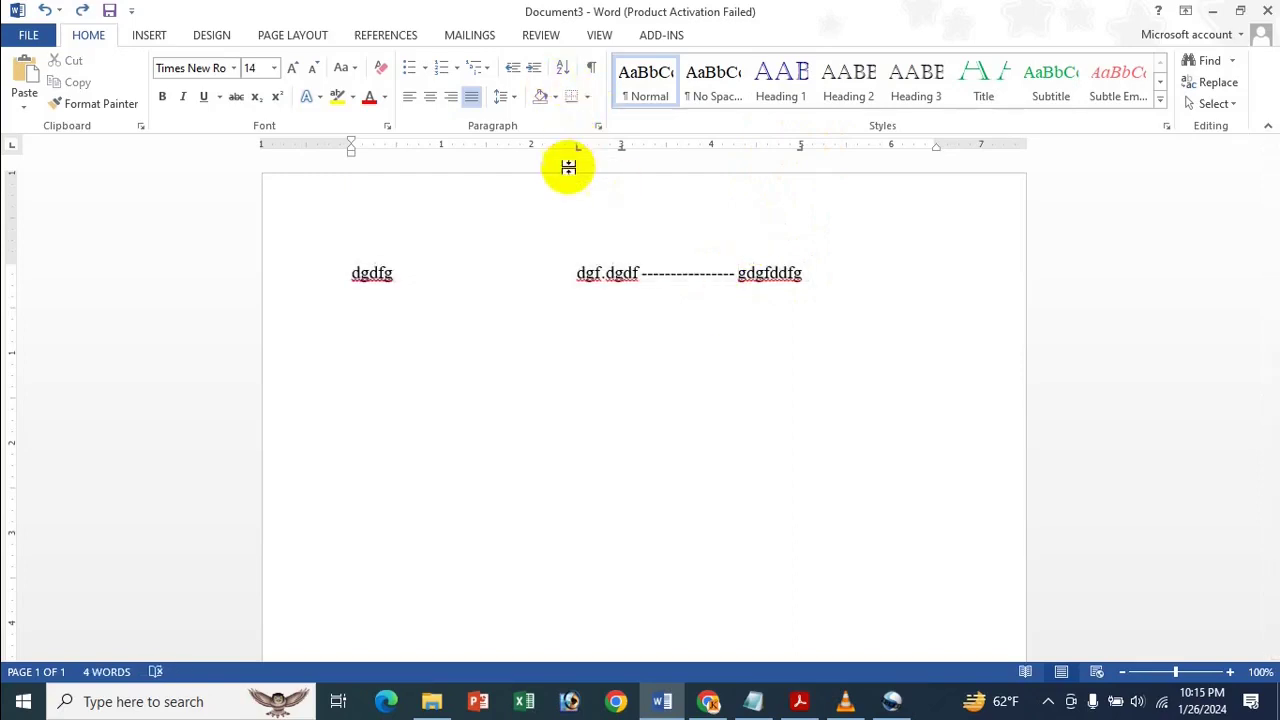
{"action": "left_click_drag", "start_coordinate": [579, 148], "coordinate": [585, 277]}
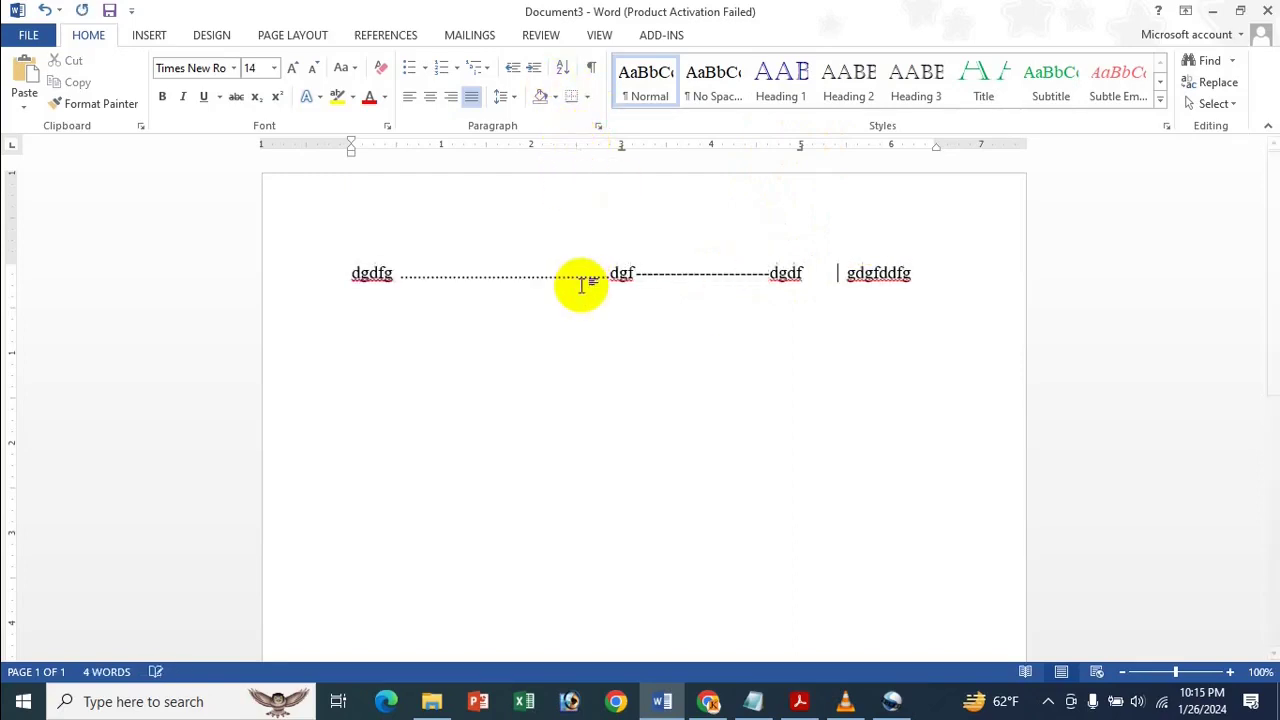
{"action": "key", "text": "ctrl+z"}
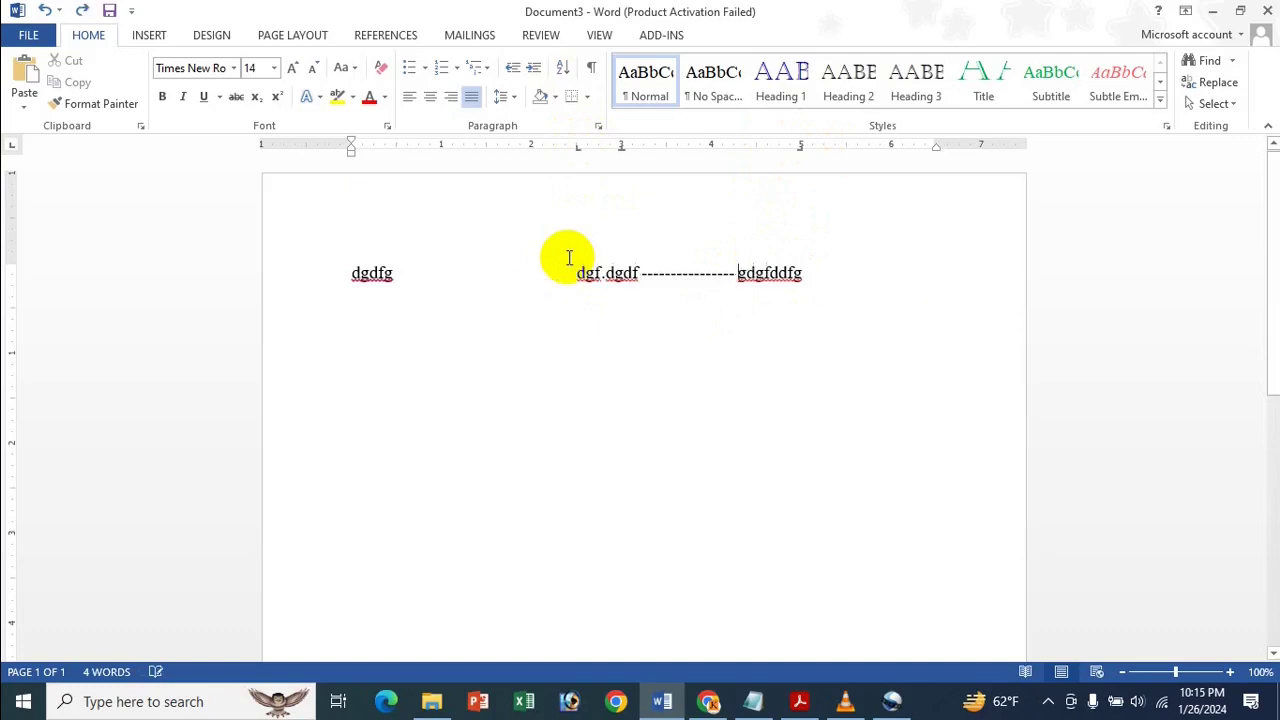
Try clearing the 2.5" tab stop and all remaining stops in the paragraph's tab settings, and discard the changes
{"action": "left_click", "coordinate": [599, 122]}
{"action": "left_click", "coordinate": [588, 582]}
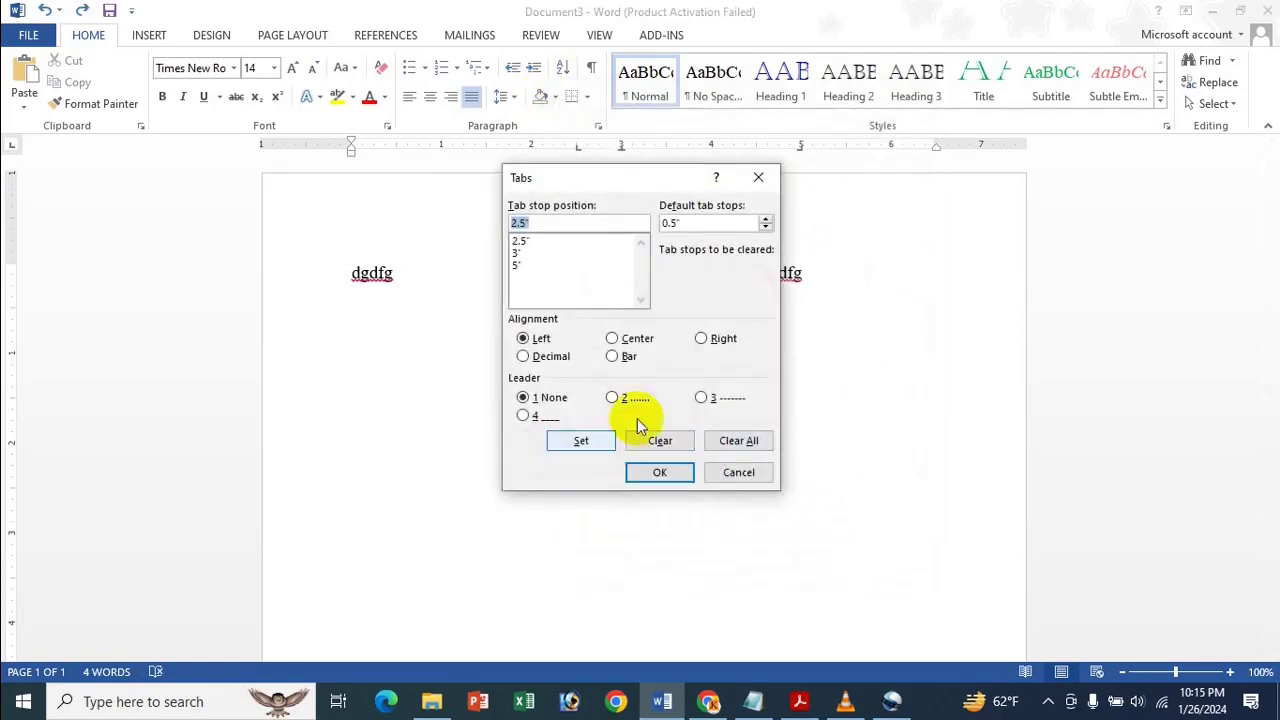
{"action": "left_click", "coordinate": [535, 242]}
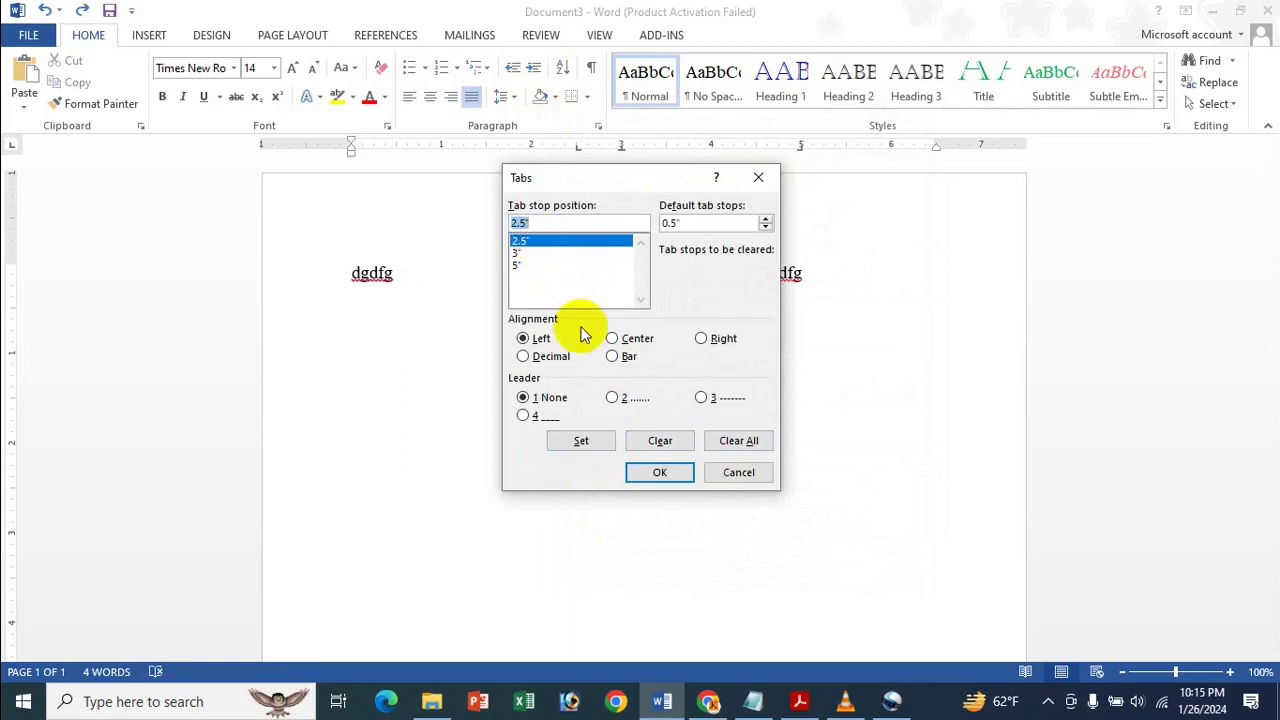
{"action": "left_click", "coordinate": [660, 441]}
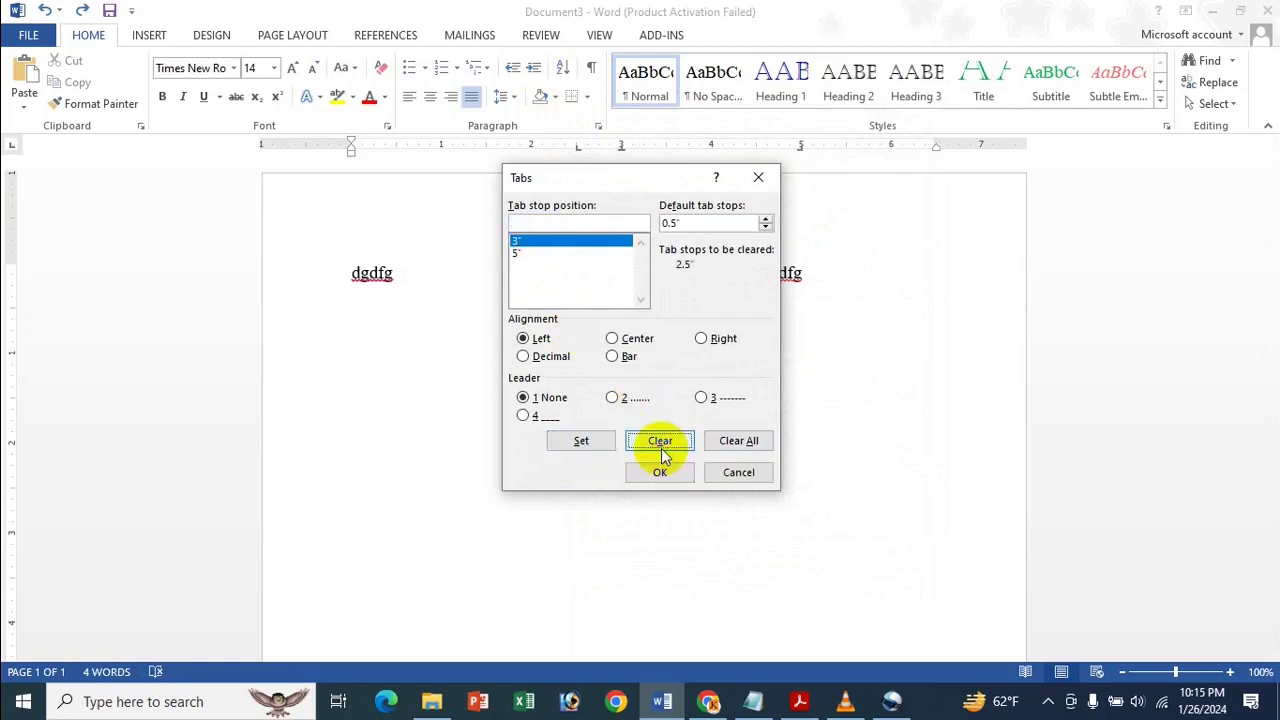
{"action": "left_click", "coordinate": [736, 441]}
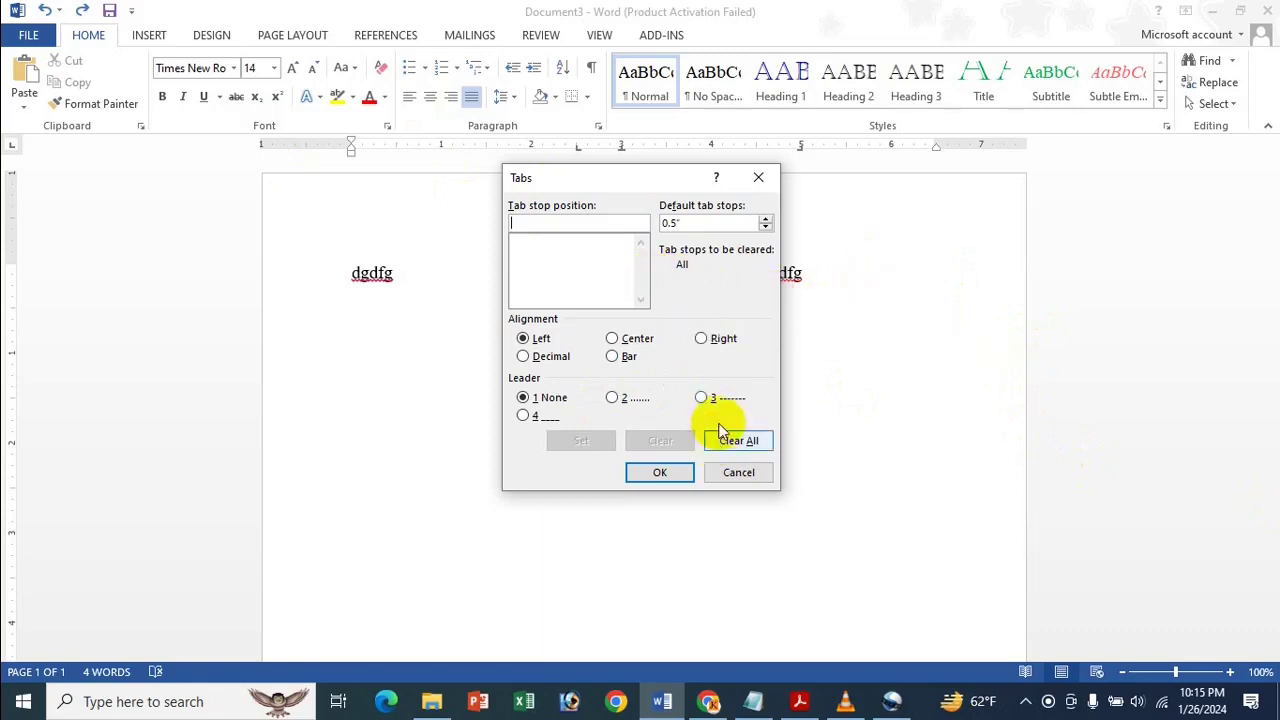
{"action": "left_click", "coordinate": [766, 177]}
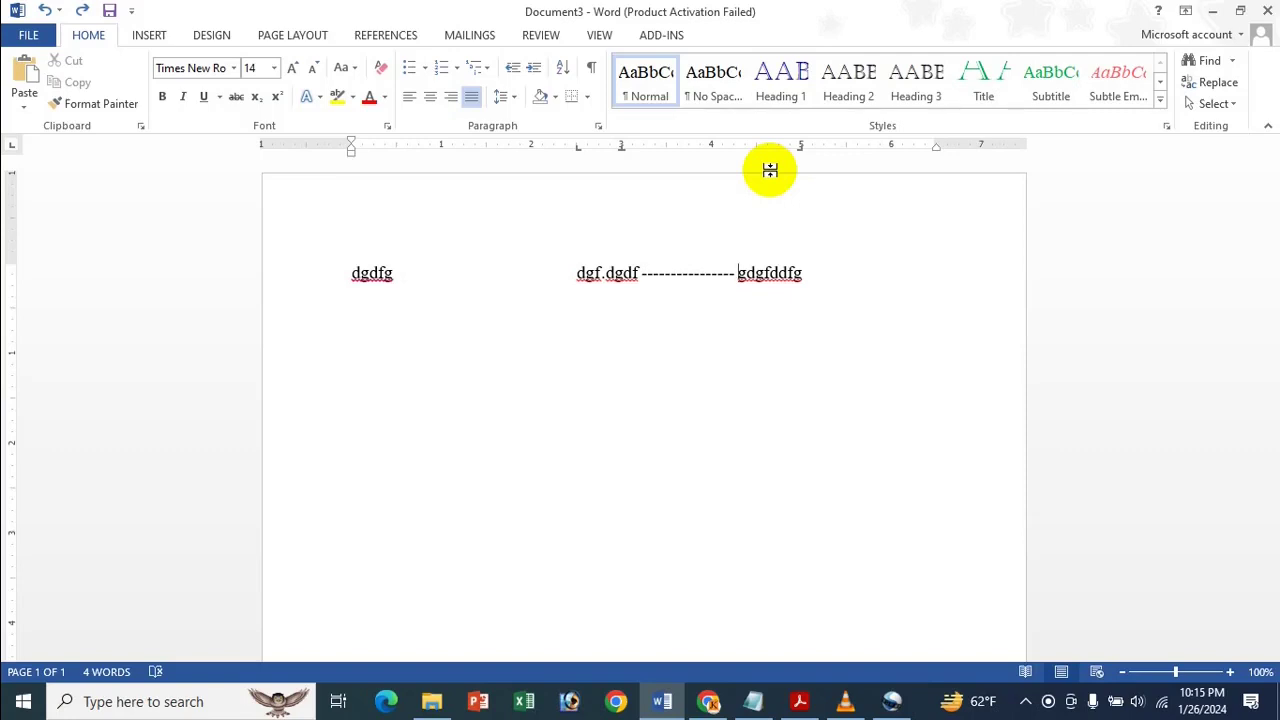
Delete the entire sample line from the document
{"action": "left_click", "coordinate": [876, 273]}
{"action": "key", "text": "ctrl+a"}
{"action": "key", "text": "Delete"}
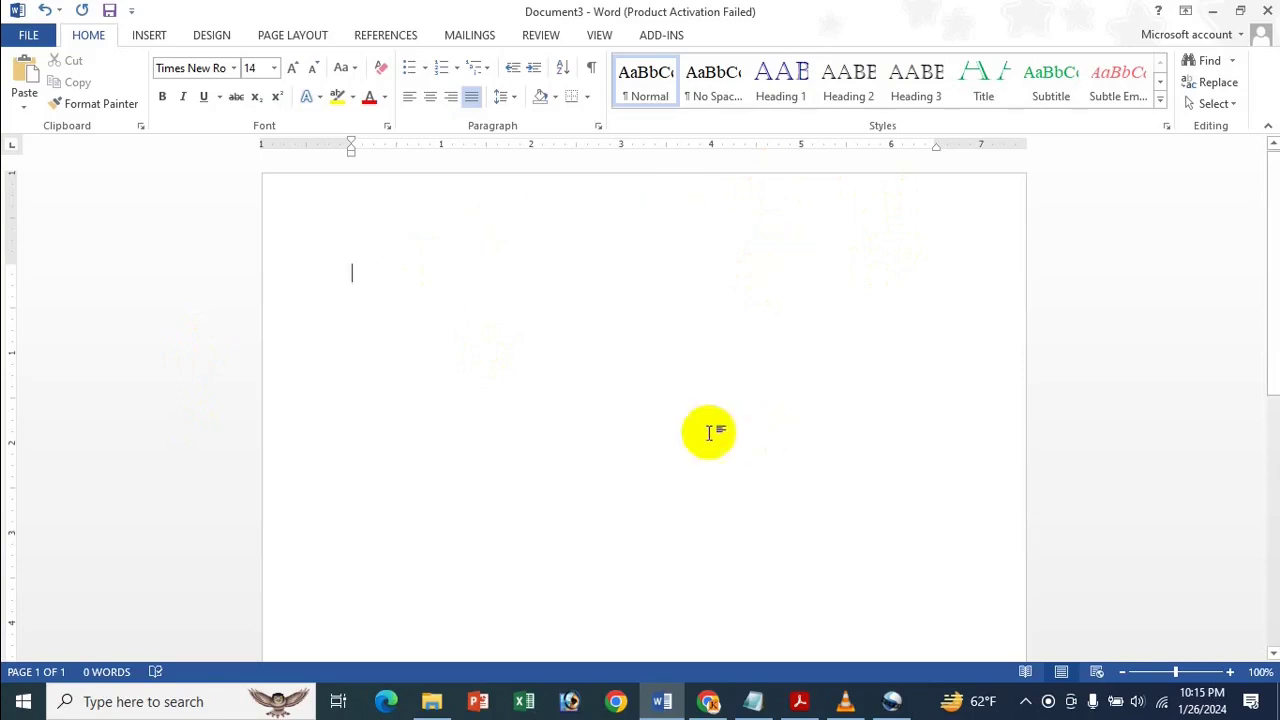
Switch to Adobe Acrobat to show the PDF title page about setting tabs in Word
{"action": "left_click", "coordinate": [800, 702]}
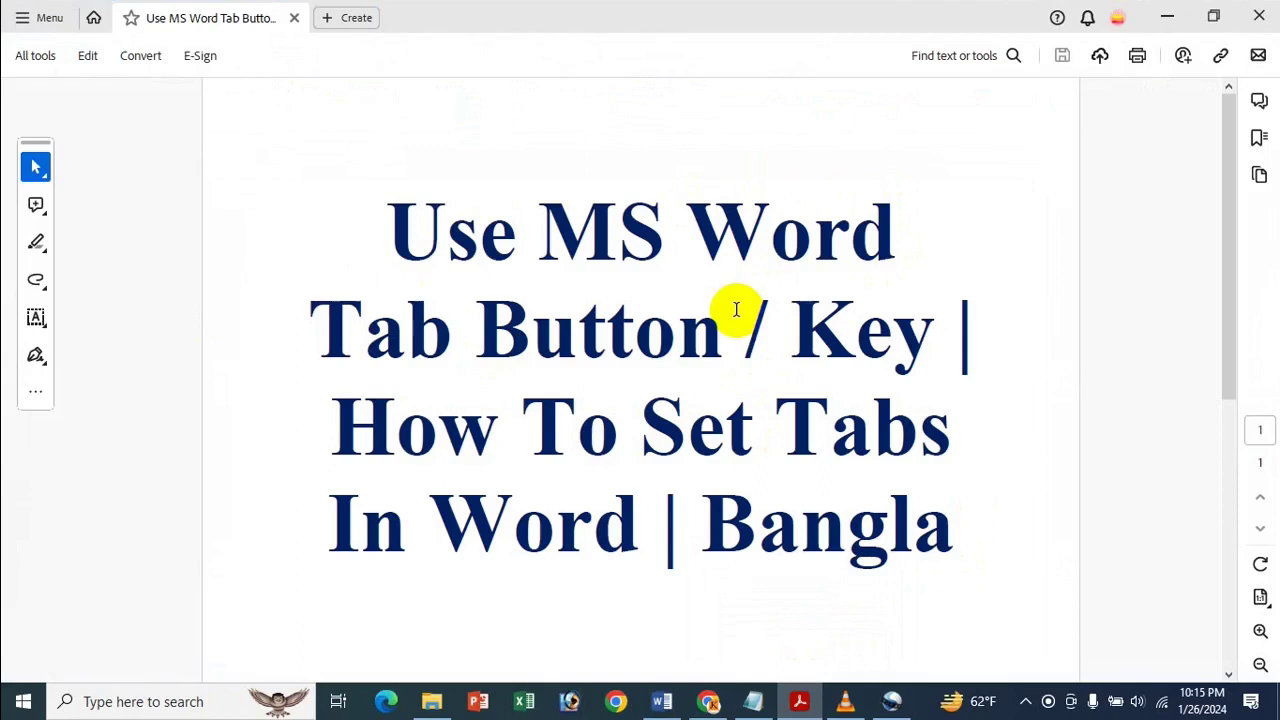